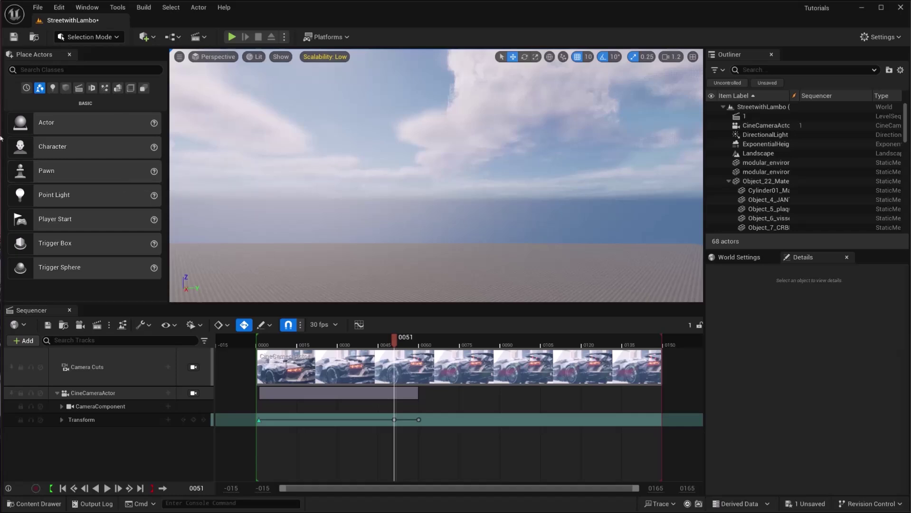
Create a new level from the Empty Level template.
{"action": "left_click", "coordinate": [38, 8]}
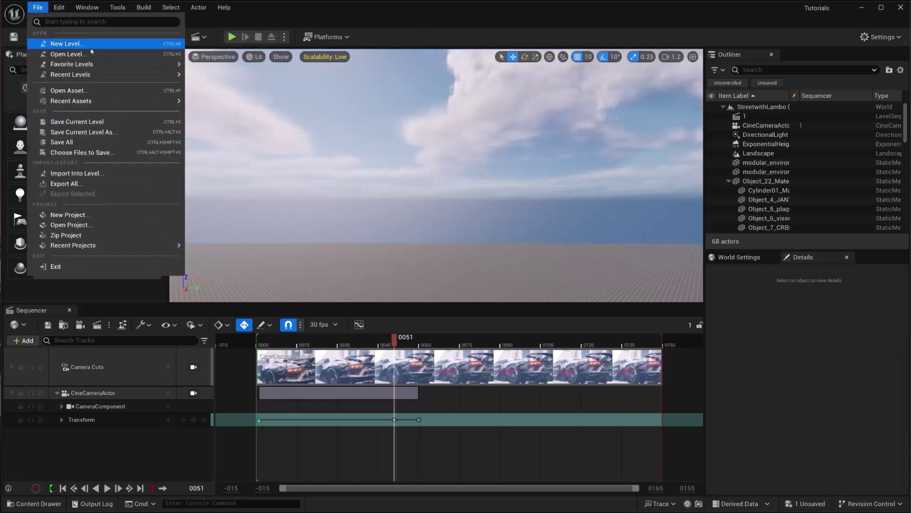
{"action": "left_click", "coordinate": [66, 44]}
{"action": "left_click", "coordinate": [699, 204]}
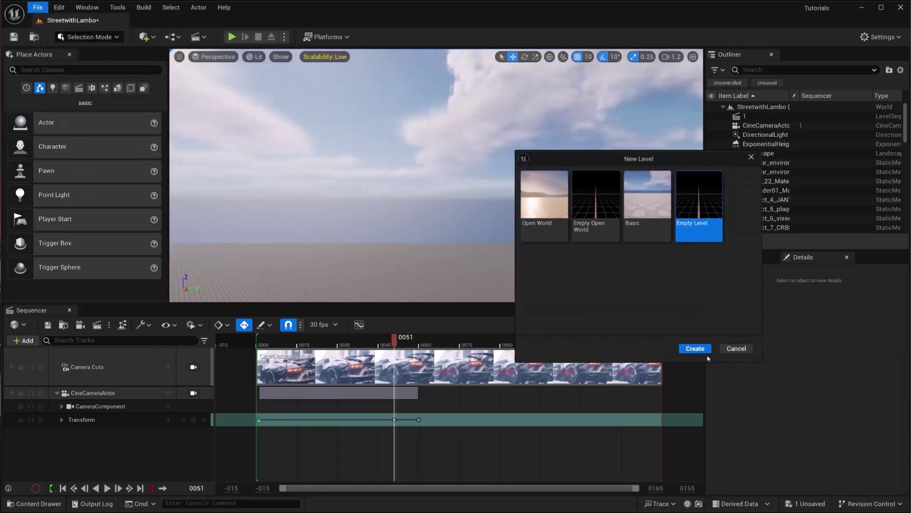
{"action": "left_click", "coordinate": [695, 349]}
{"action": "left_click", "coordinate": [660, 366]}
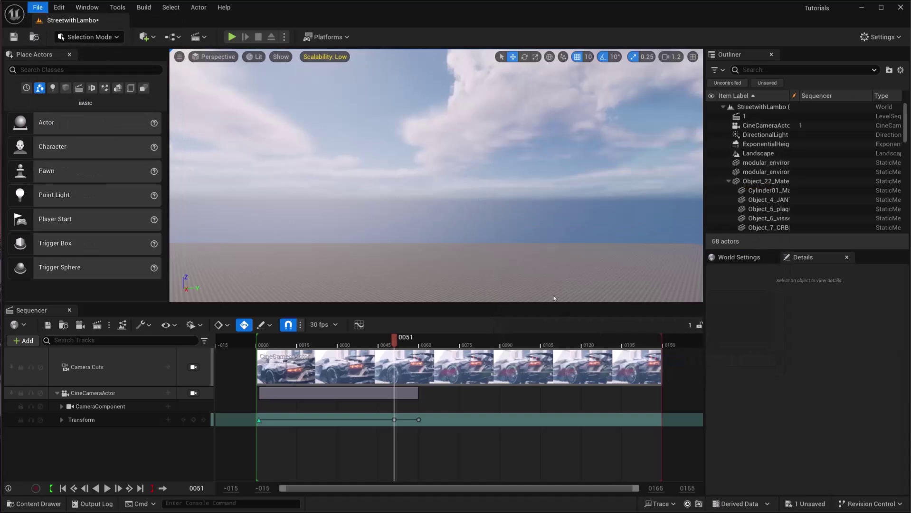
{"action": "left_click", "coordinate": [38, 7]}
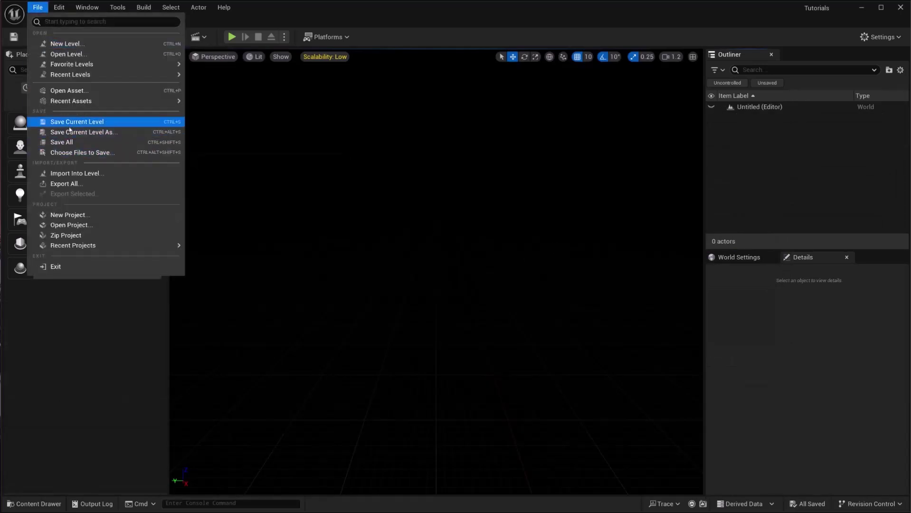
{"action": "left_click", "coordinate": [81, 144]}
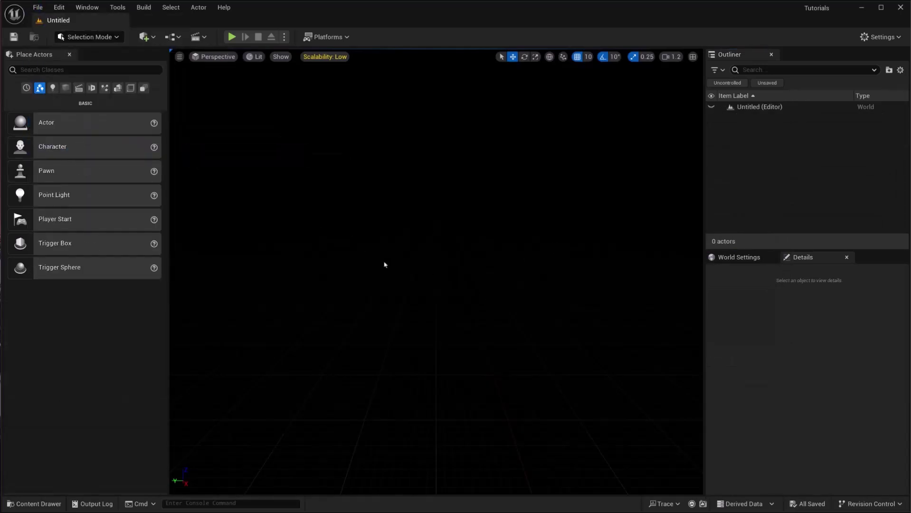
Use the Env. Light Mixer to create a sky light, atmospheric light, sky atmosphere, volumetric cloud and height fog.
{"action": "left_click", "coordinate": [95, 9]}
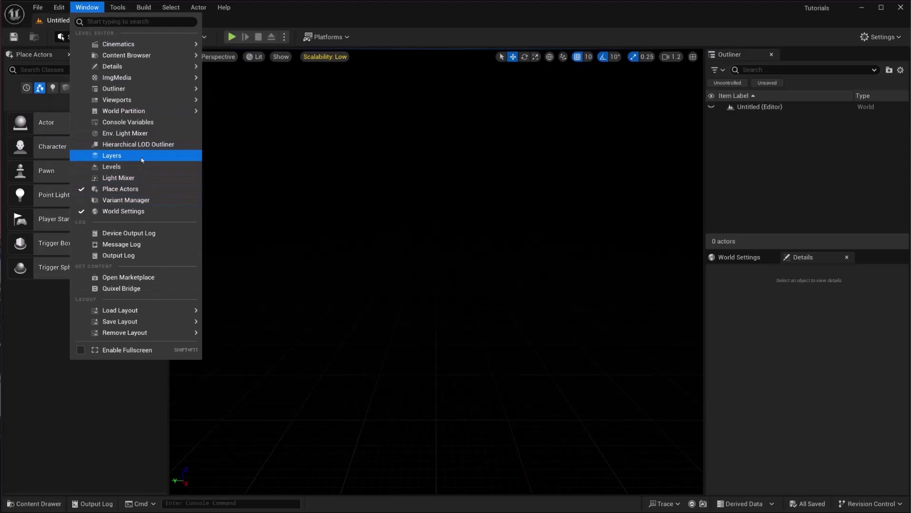
{"action": "left_click", "coordinate": [162, 134]}
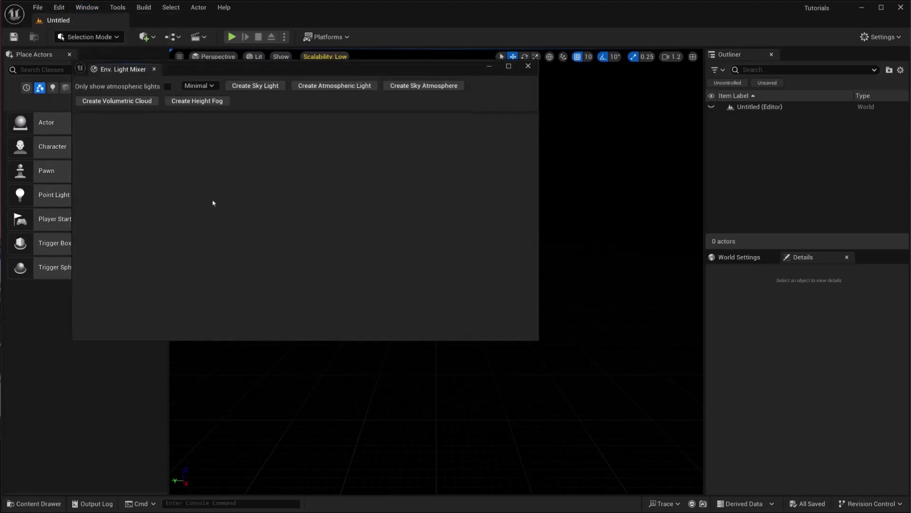
{"action": "left_click", "coordinate": [242, 90]}
{"action": "left_click", "coordinate": [241, 90]}
{"action": "left_click", "coordinate": [242, 90]}
{"action": "left_click", "coordinate": [241, 90]}
{"action": "left_click", "coordinate": [242, 91]}
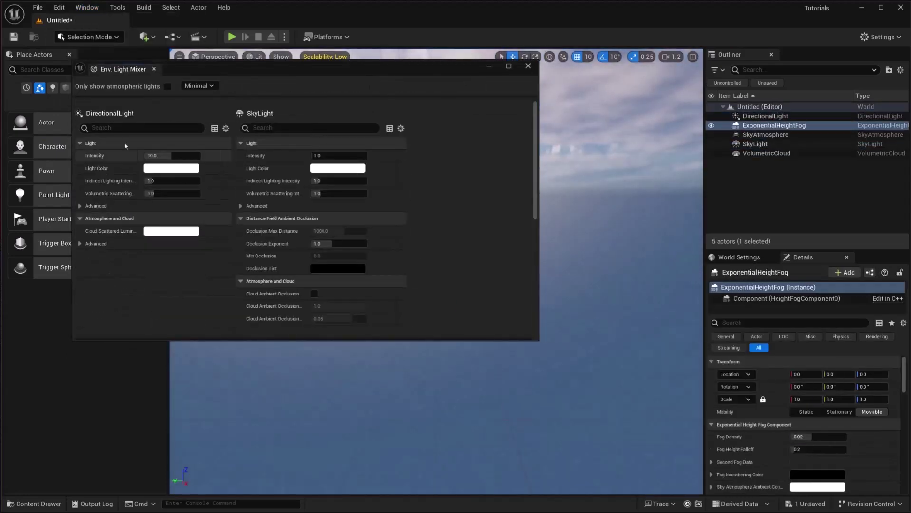
{"action": "left_click", "coordinate": [527, 66]}
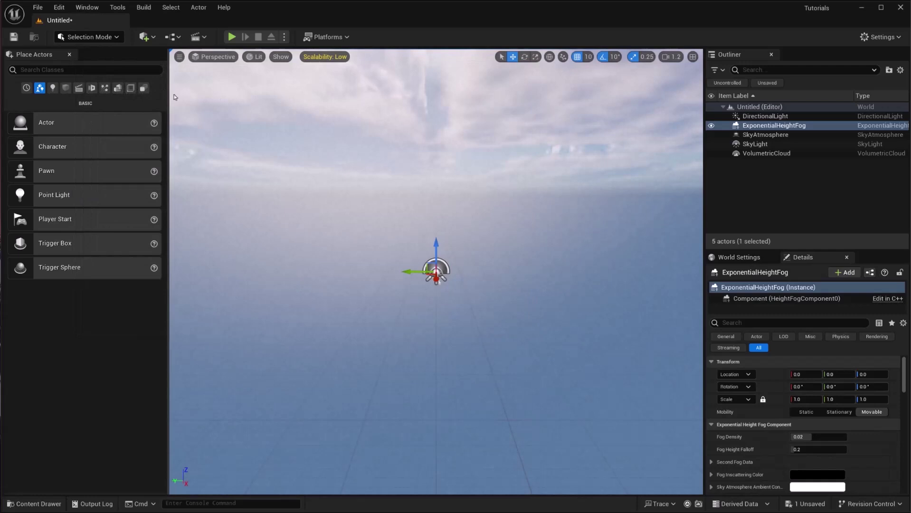
Save the level as Heli in the Content/Levels folder.
{"action": "left_click", "coordinate": [38, 7]}
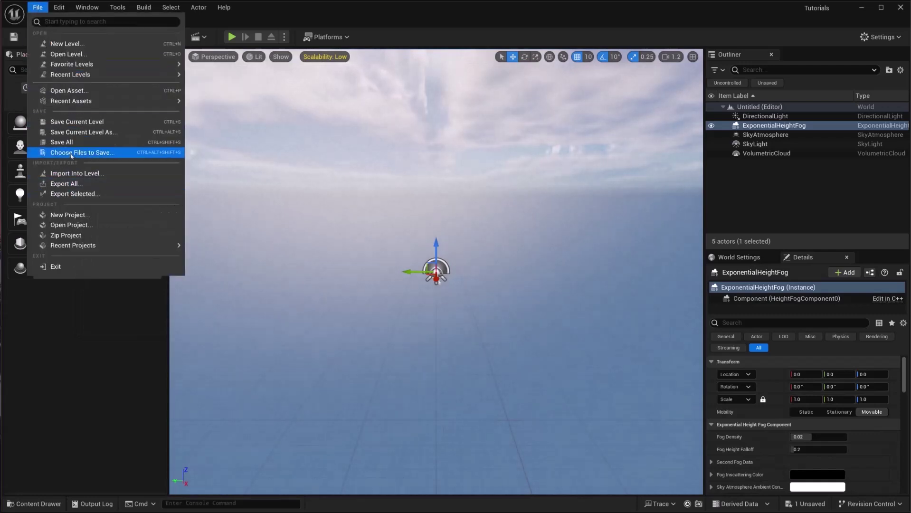
{"action": "left_click", "coordinate": [77, 148]}
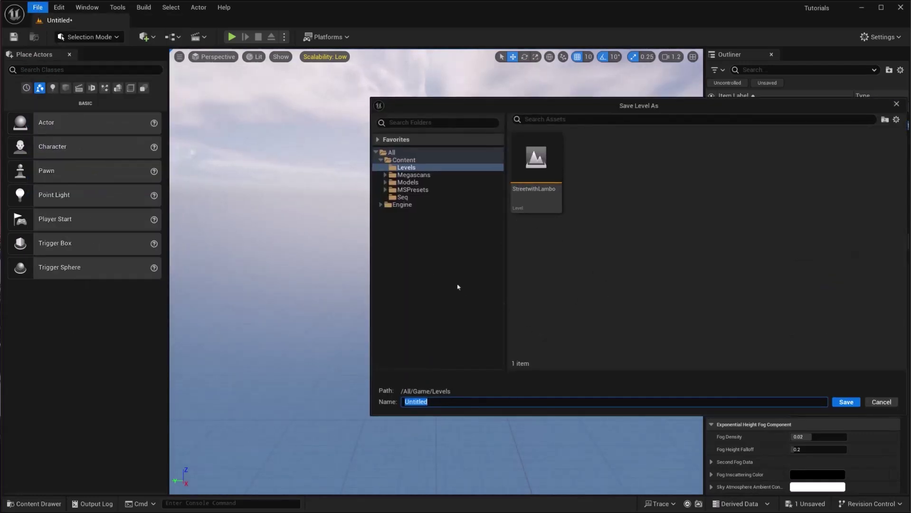
{"action": "left_click", "coordinate": [418, 168]}
{"action": "type", "text": "Heli"}
{"action": "left_click", "coordinate": [854, 403]}
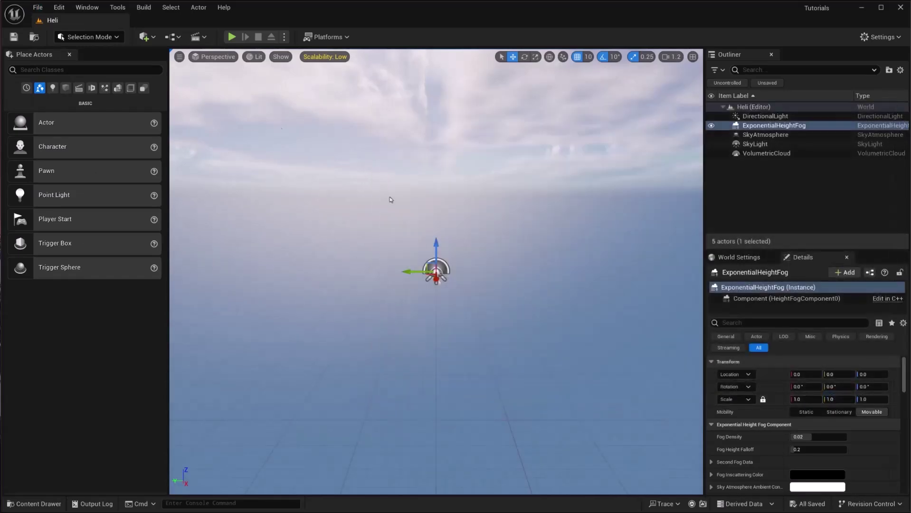
Add the downloaded Massive Tundra Rock Formation 3D asset from Quixel Bridge's local library to the project.
{"action": "left_click", "coordinate": [143, 37]}
{"action": "left_click", "coordinate": [188, 84]}
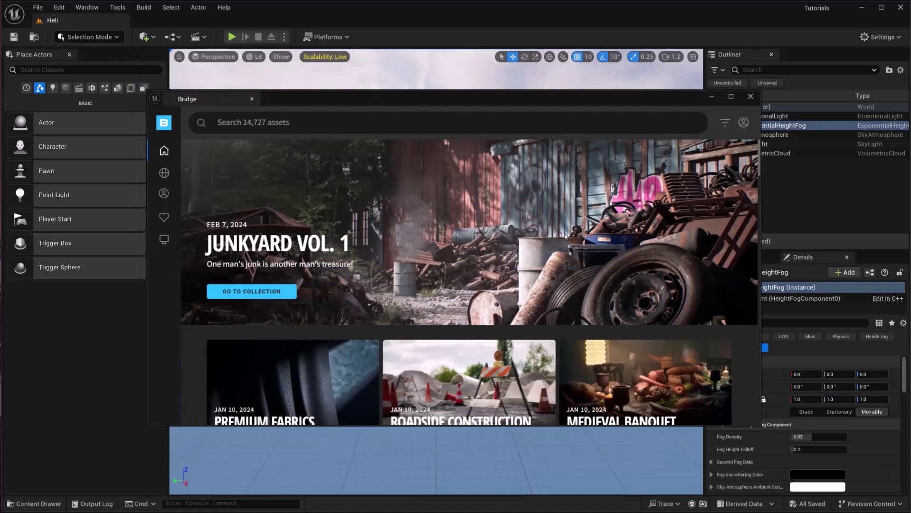
{"action": "mouse_move", "coordinate": [164, 151]}
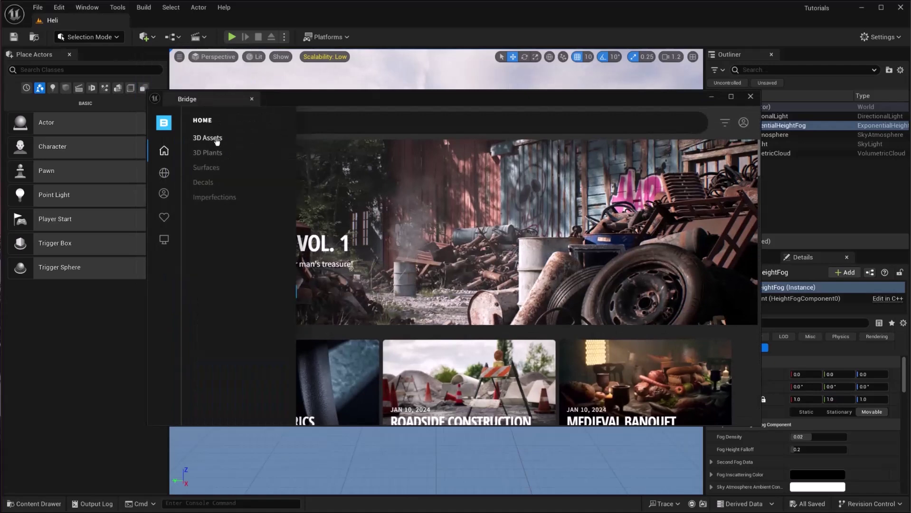
{"action": "left_click", "coordinate": [207, 138]}
{"action": "scroll", "coordinate": [421, 291], "scroll_direction": "down", "scroll_amount": 10}
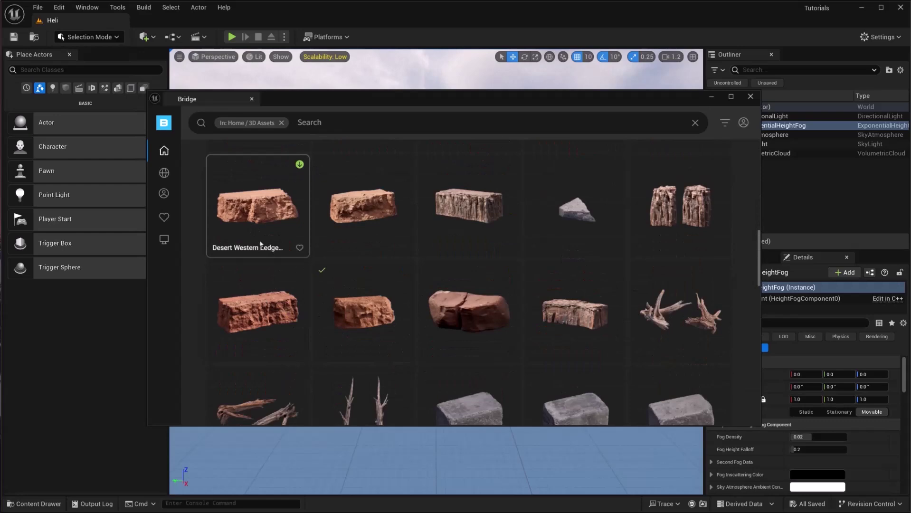
{"action": "left_click", "coordinate": [164, 174]}
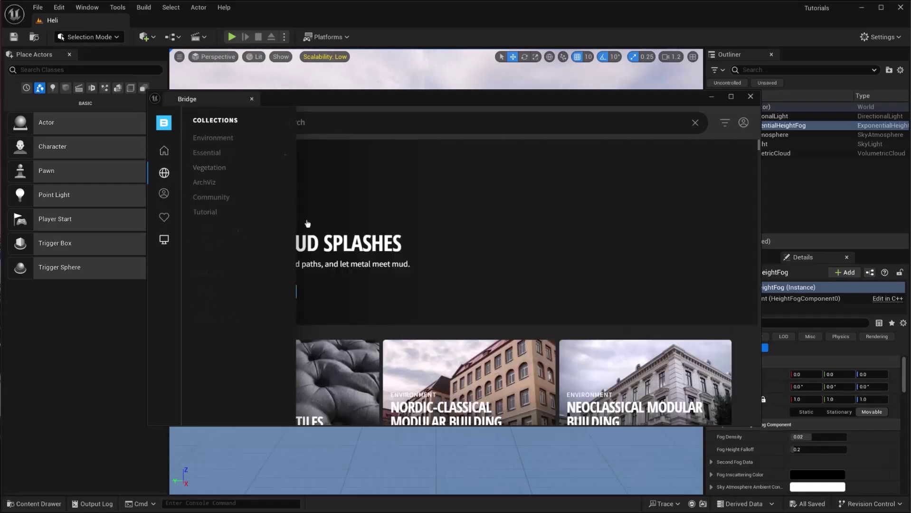
{"action": "left_click", "coordinate": [164, 240]}
{"action": "scroll", "coordinate": [420, 307], "scroll_direction": "down", "scroll_amount": 5}
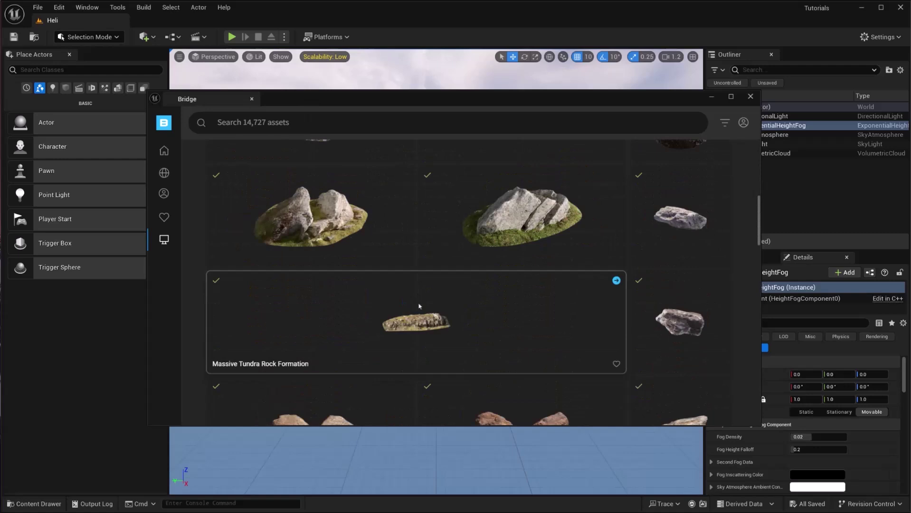
{"action": "scroll", "coordinate": [420, 306], "scroll_direction": "down", "scroll_amount": 4}
{"action": "scroll", "coordinate": [421, 308], "scroll_direction": "up", "scroll_amount": 2}
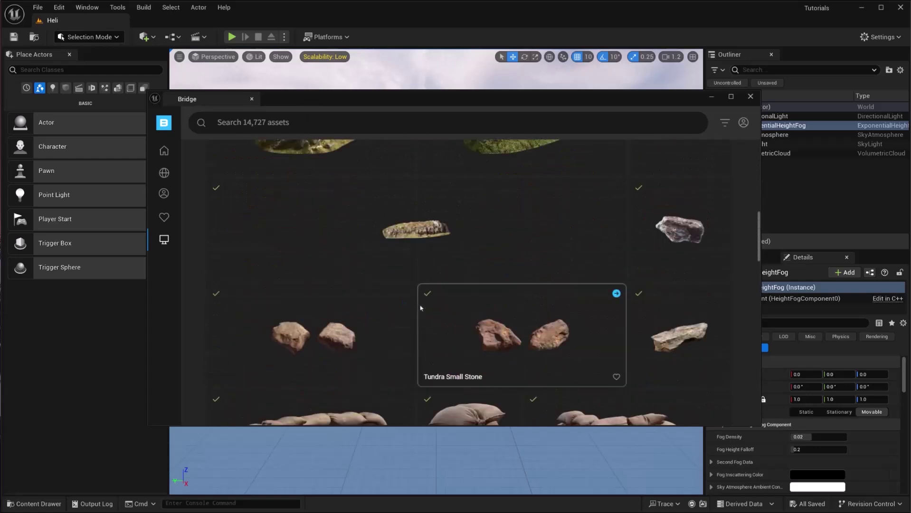
{"action": "left_click", "coordinate": [425, 245]}
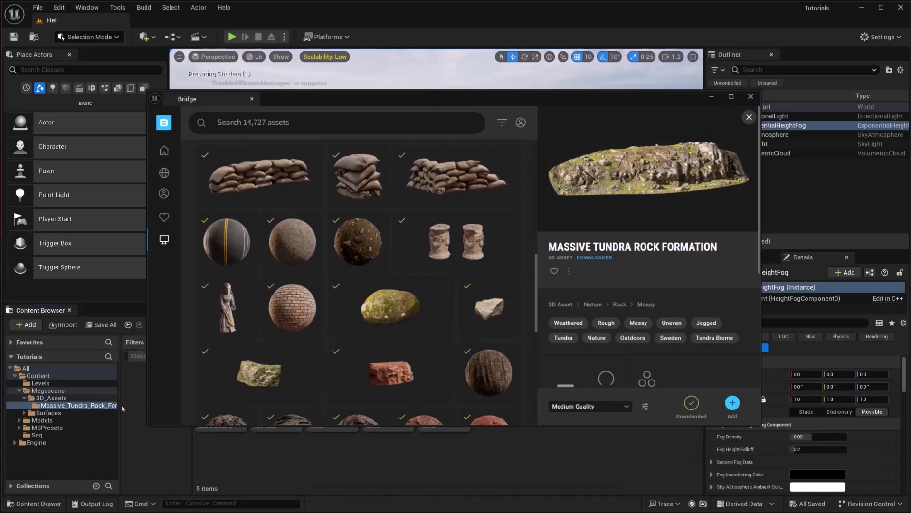
{"action": "left_click", "coordinate": [123, 418]}
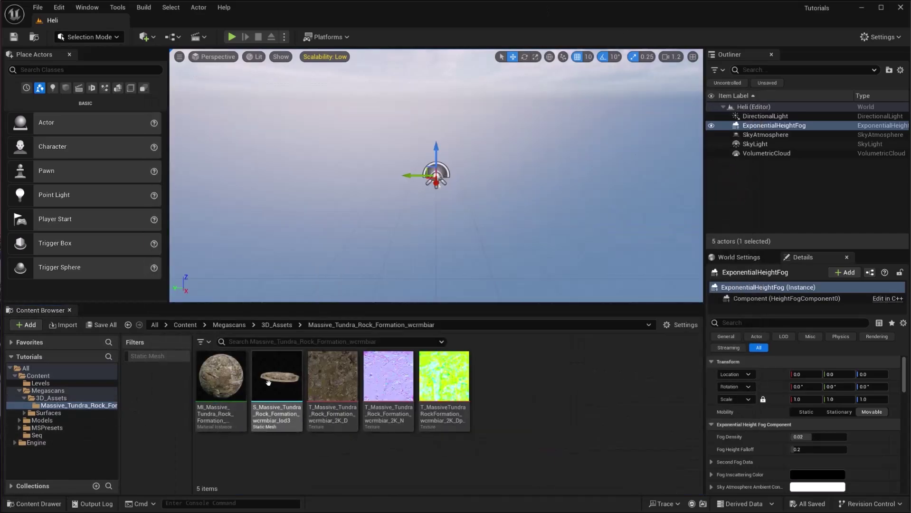
Place the Massive Tundra Rock Formation static mesh in the level as the ground, and deselect it.
{"action": "left_click_drag", "start_coordinate": [277, 377], "coordinate": [433, 183]}
{"action": "right_click_drag", "start_coordinate": [436, 175], "coordinate": [490, 195]}
{"action": "key", "text": "s"}
{"action": "key", "text": "w"}
{"action": "scroll", "coordinate": [436, 175], "scroll_direction": "down", "scroll_amount": 2}
{"action": "key", "text": "s"}
{"action": "scroll", "coordinate": [436, 175], "scroll_direction": "down", "scroll_amount": 2}
{"action": "key", "text": "w"}
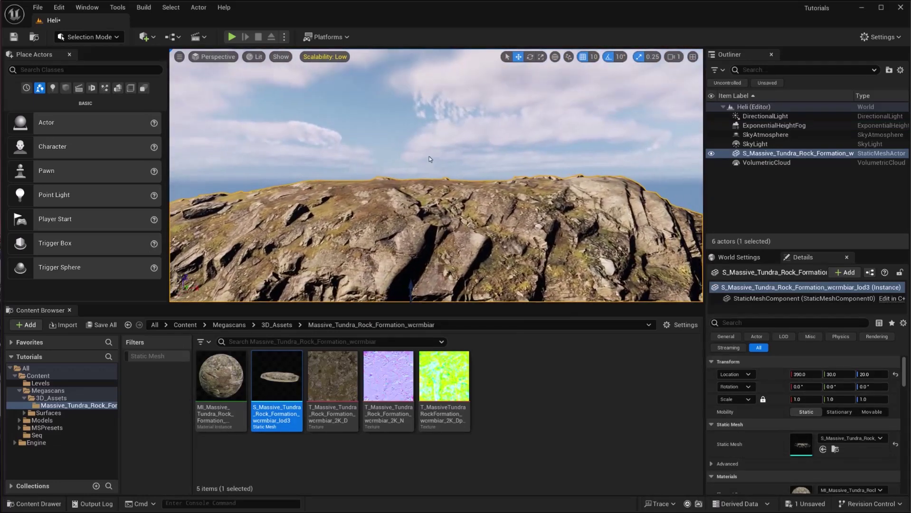
{"action": "left_click", "coordinate": [512, 179]}
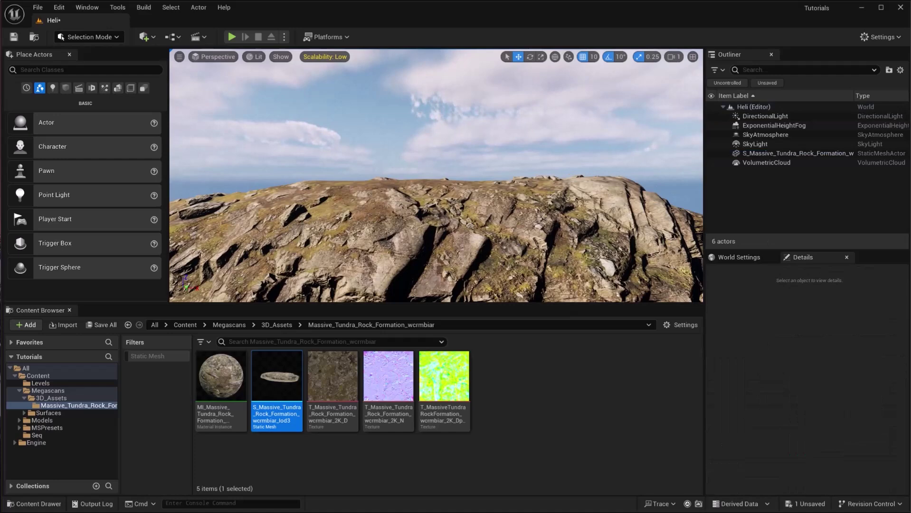
Switch to Sketchfab in the browser, search for "helicopter" and open the helicopter mi-8 model.
{"action": "left_click_drag", "start_coordinate": [910, 125], "coordinate": [565, 95]}
{"action": "scroll", "coordinate": [398, 167], "scroll_direction": "up", "scroll_amount": 10}
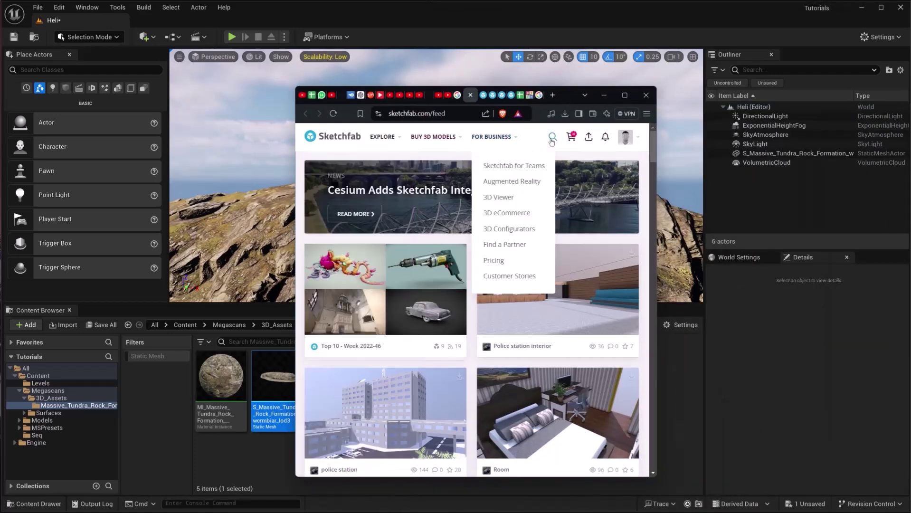
{"action": "left_click", "coordinate": [552, 137]}
{"action": "type", "text": "helicopter"}
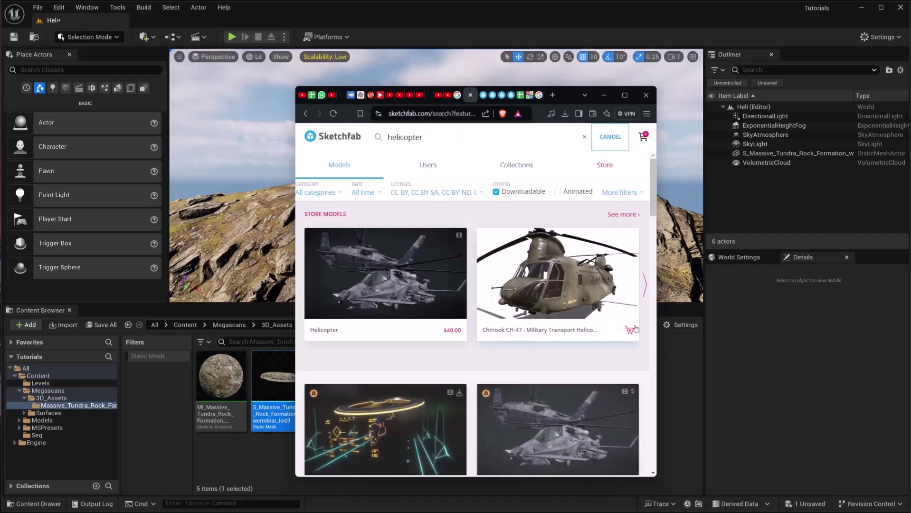
{"action": "scroll", "coordinate": [399, 310], "scroll_direction": "down", "scroll_amount": 8}
{"action": "left_click", "coordinate": [381, 250]}
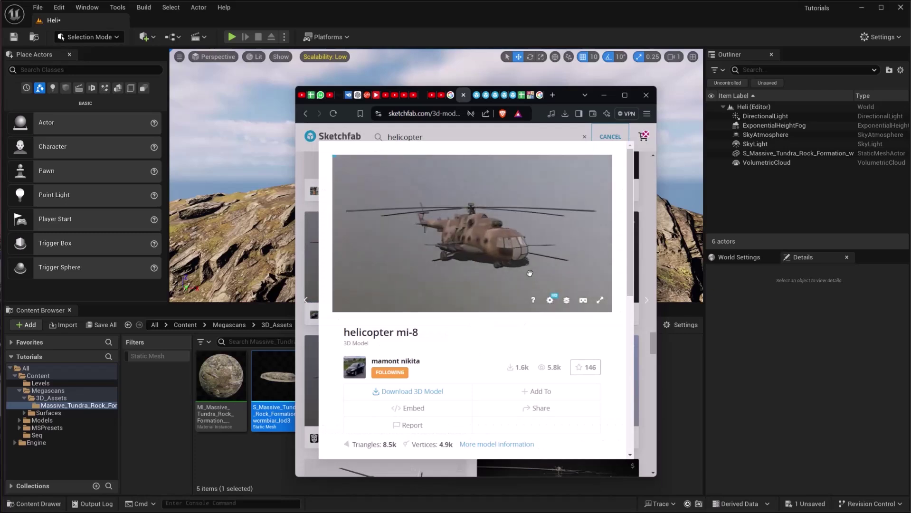
Review the download formats offered for the helicopter mi-8 model and inspect its 3D preview.
{"action": "left_click", "coordinate": [417, 392]}
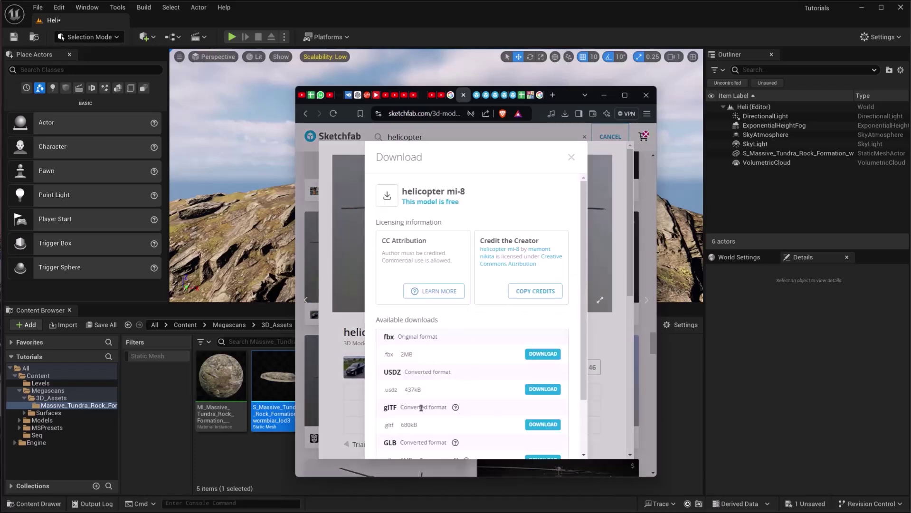
{"action": "scroll", "coordinate": [441, 408], "scroll_direction": "down", "scroll_amount": 3}
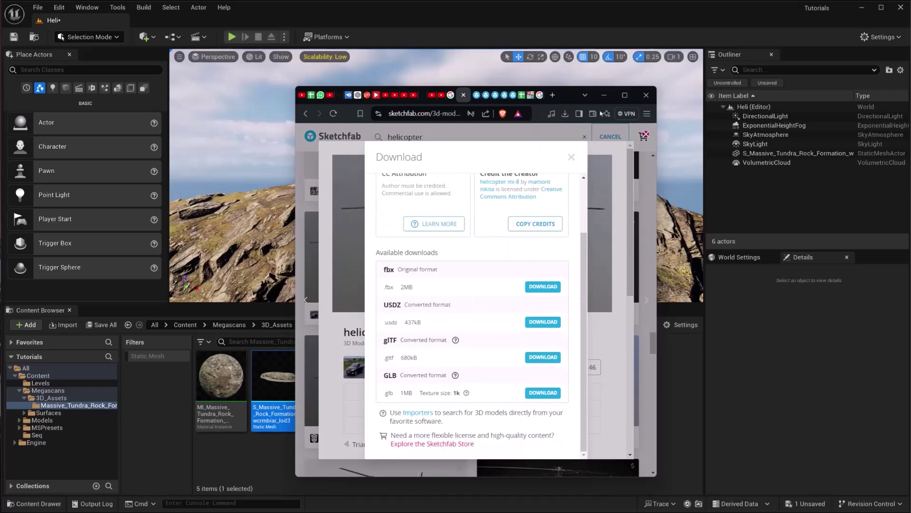
{"action": "left_click", "coordinate": [571, 157]}
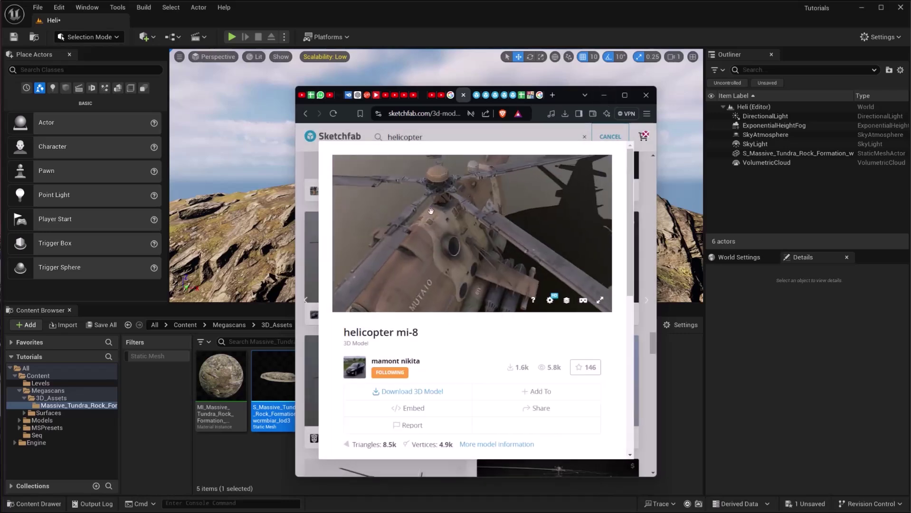
{"action": "mouse_move", "coordinate": [475, 214]}
{"action": "left_mouse_down"}
{"action": "mouse_move", "coordinate": [466, 201]}
{"action": "mouse_move", "coordinate": [497, 197]}
{"action": "mouse_move", "coordinate": [449, 206]}
{"action": "mouse_move", "coordinate": [460, 173]}
{"action": "mouse_move", "coordinate": [481, 219]}
{"action": "left_mouse_up"}
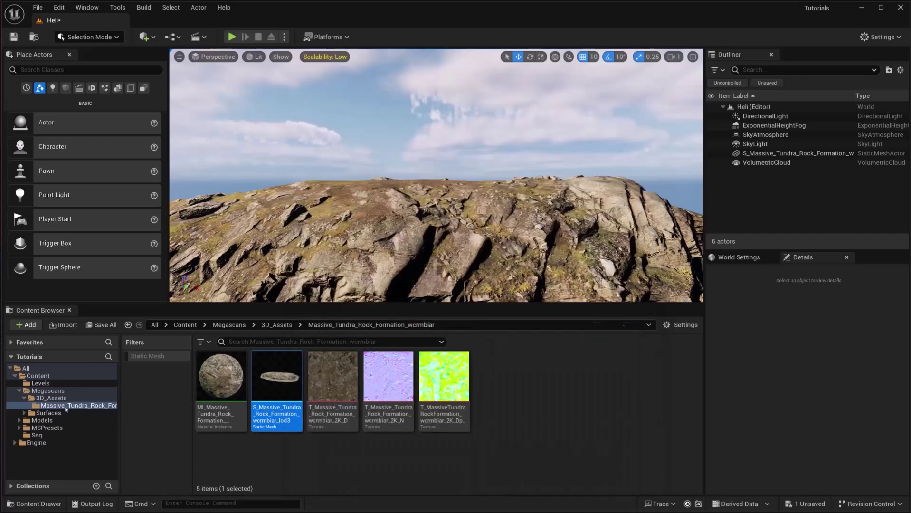
Create a Heli folder inside Content/Models and import Army Helecopter.glb into it with the default GLTF assets pipeline.
{"action": "left_click", "coordinate": [38, 375]}
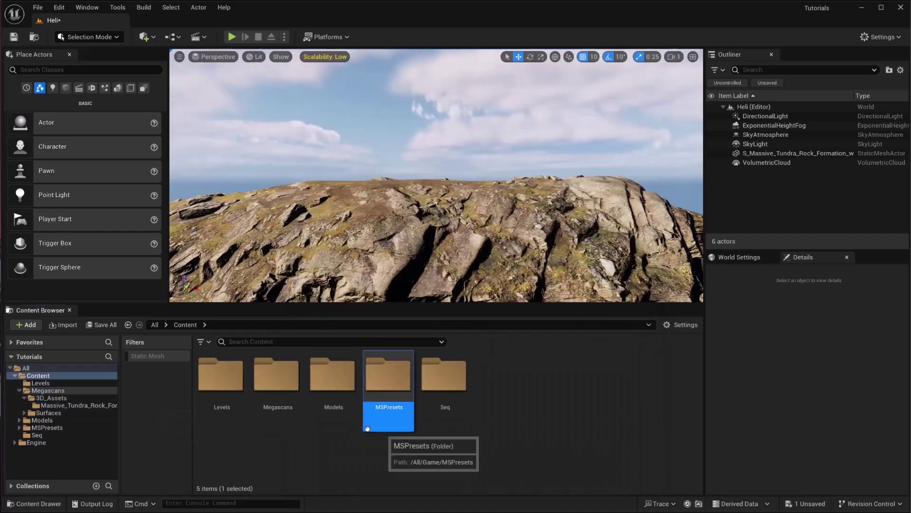
{"action": "double_click", "coordinate": [333, 376]}
{"action": "right_click", "coordinate": [224, 449]}
{"action": "left_click", "coordinate": [261, 133]}
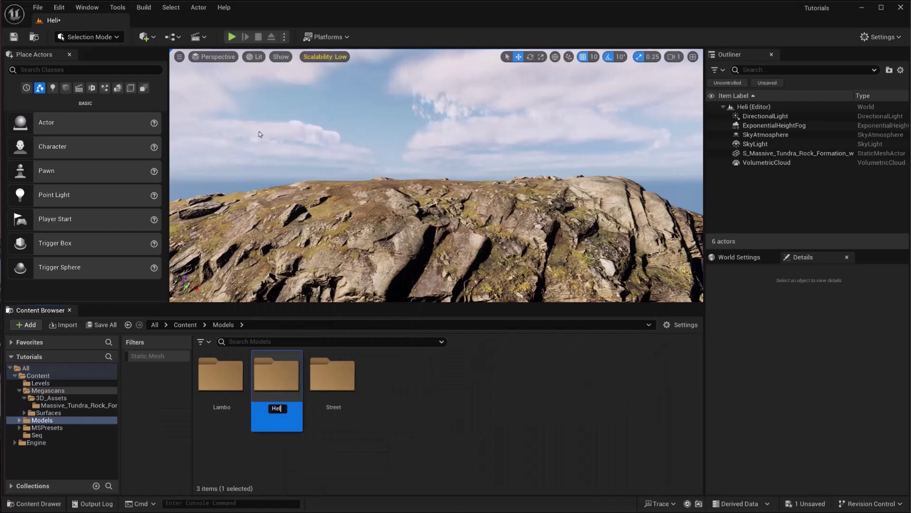
{"action": "key", "text": "Return"}
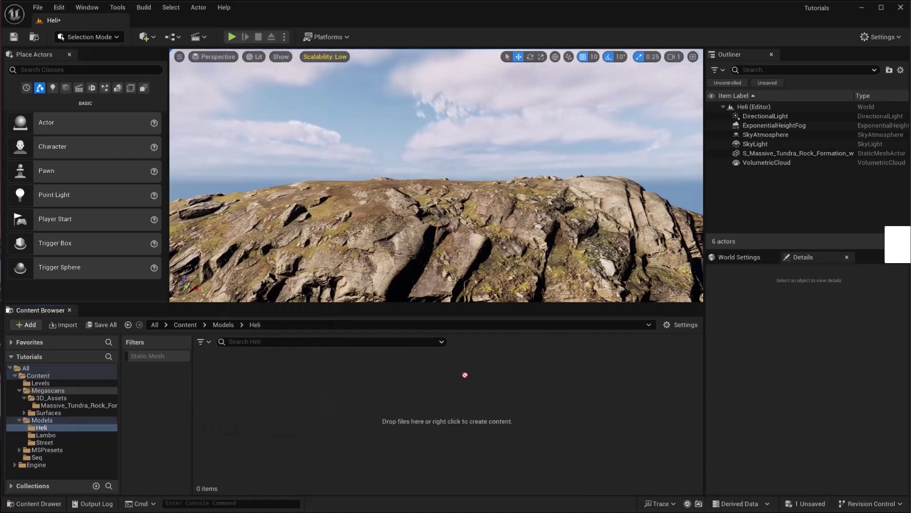
{"action": "left_click_drag", "start_coordinate": [292, 422], "coordinate": [293, 423]}
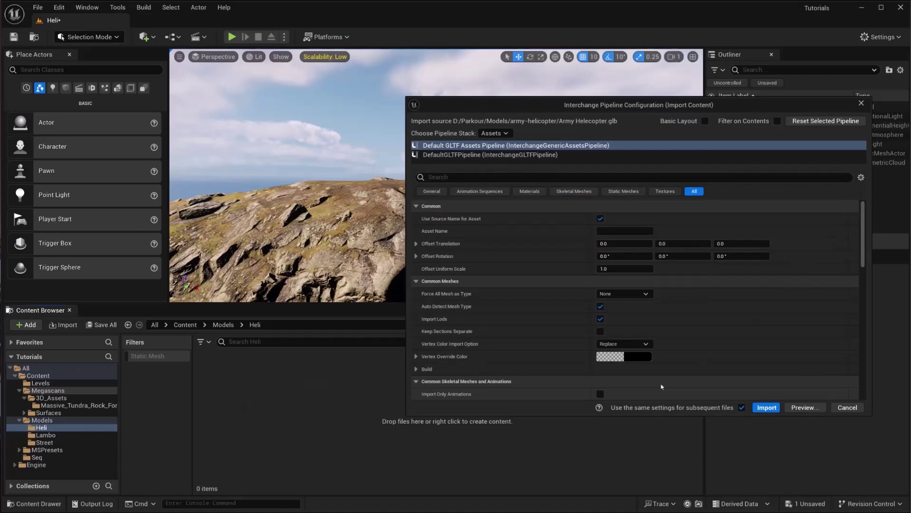
{"action": "left_click", "coordinate": [767, 407]}
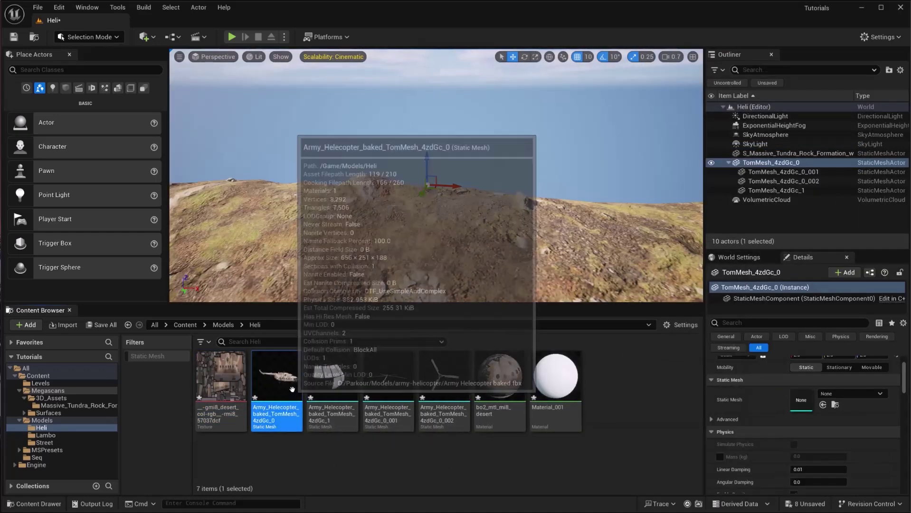
Place the four Army_Helecopter_baked static meshes together in the level above the rock formation.
{"action": "left_click", "coordinate": [434, 383], "text": "shift"}
{"action": "left_click_drag", "start_coordinate": [434, 384], "coordinate": [388, 130]}
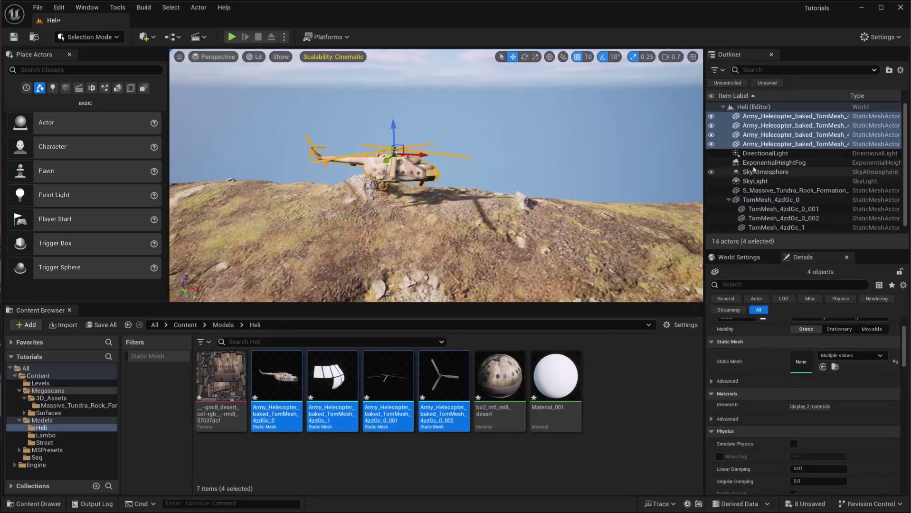
Parent the other three helicopter meshes to Army_Helecopter_baked_TomMesh_4zdGc_0 and raise the whole helicopter above the rock to about Z 1520.
{"action": "left_click", "coordinate": [784, 172]}
{"action": "left_click", "coordinate": [776, 125]}
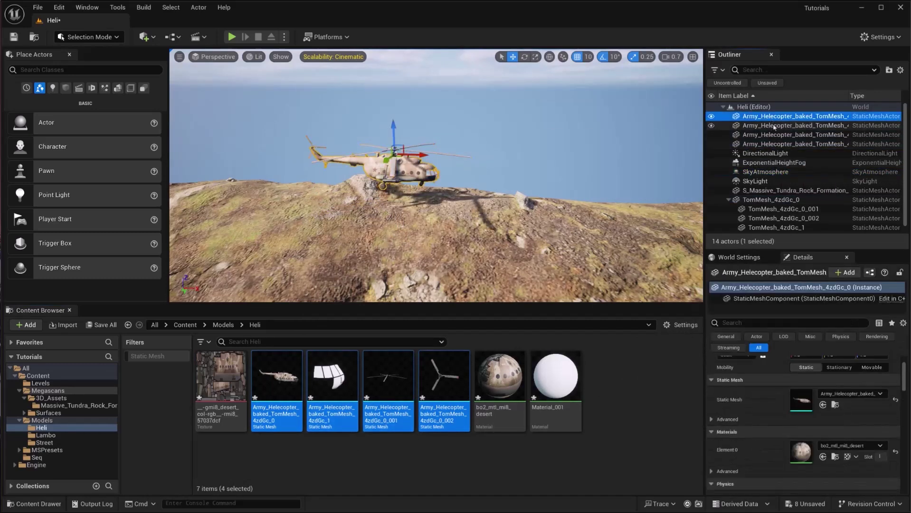
{"action": "left_click", "coordinate": [779, 143], "text": "shift"}
{"action": "left_click_drag", "start_coordinate": [778, 144], "coordinate": [782, 117]}
{"action": "left_click_drag", "start_coordinate": [394, 134], "coordinate": [394, 106]}
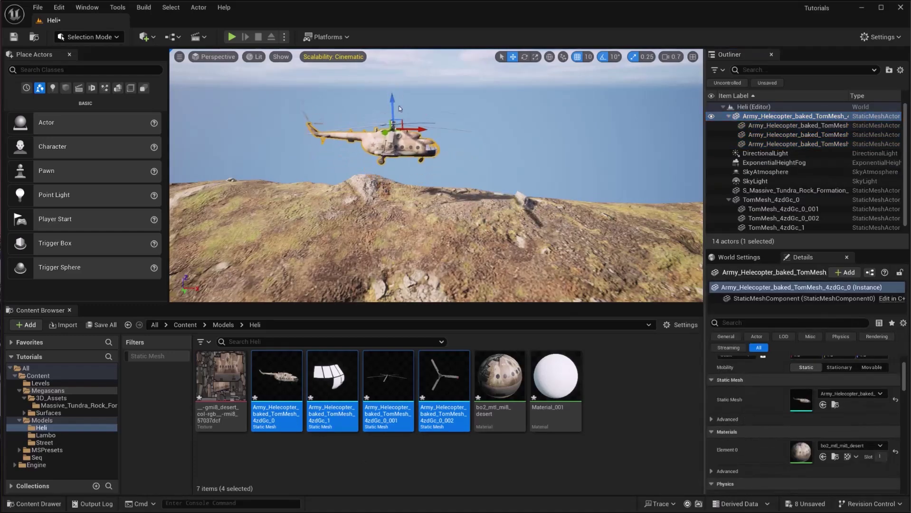
Set the helicopter's scale to 2.0 on all three axes.
{"action": "right_click_drag", "start_coordinate": [399, 107], "coordinate": [437, 126]}
{"action": "scroll", "coordinate": [400, 126], "scroll_direction": "down", "scroll_amount": 3}
{"action": "key", "text": "s"}
{"action": "scroll", "coordinate": [429, 126], "scroll_direction": "up", "scroll_amount": 6}
{"action": "key", "text": "w"}
{"action": "right_click_drag", "start_coordinate": [365, 100], "coordinate": [375, 102]}
{"action": "scroll", "coordinate": [840, 407], "scroll_direction": "up", "scroll_amount": 3}
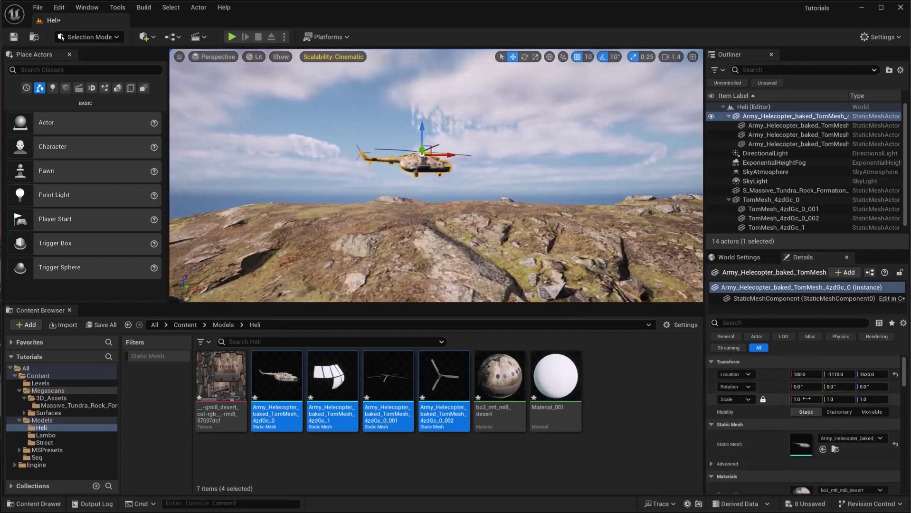
{"action": "key", "text": "Return"}
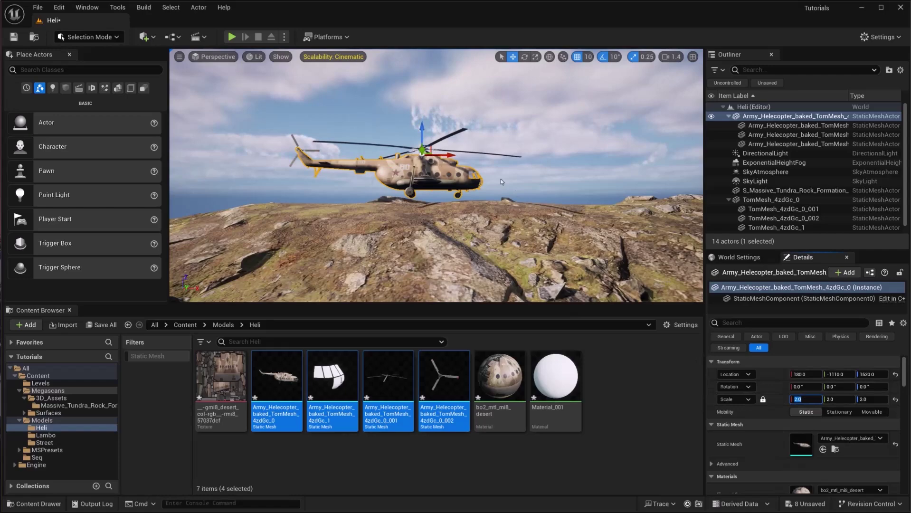
Deselect the helicopter and lower all scalability groups to Low.
{"action": "right_click_drag", "start_coordinate": [502, 181], "coordinate": [451, 176]}
{"action": "left_click", "coordinate": [403, 112]}
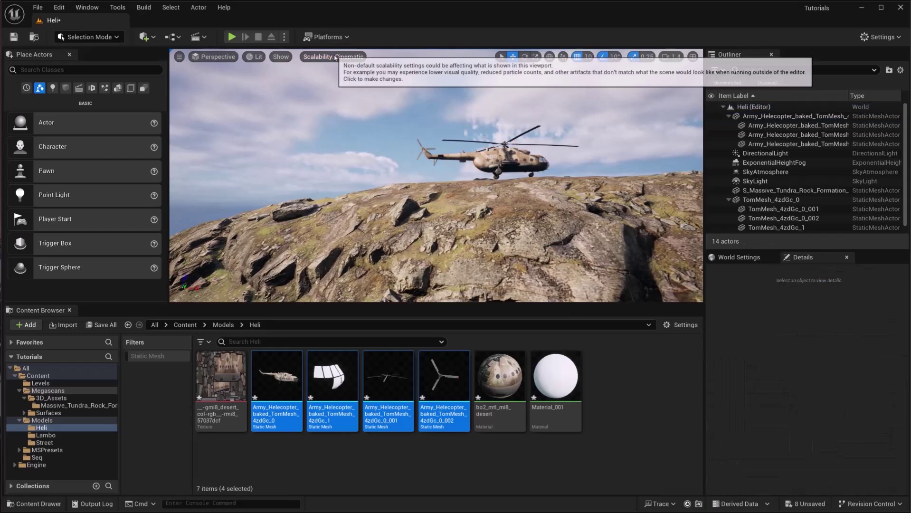
{"action": "left_click", "coordinate": [335, 57]}
{"action": "left_click", "coordinate": [378, 83]}
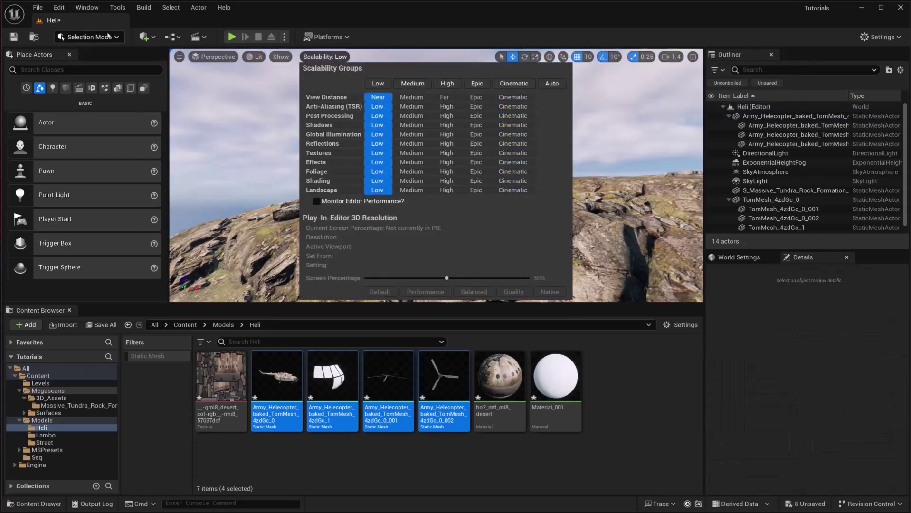
Add a new level sequence and save it as 2 in the Seq folder.
{"action": "left_click", "coordinate": [144, 36]}
{"action": "mouse_move", "coordinate": [294, 157]}
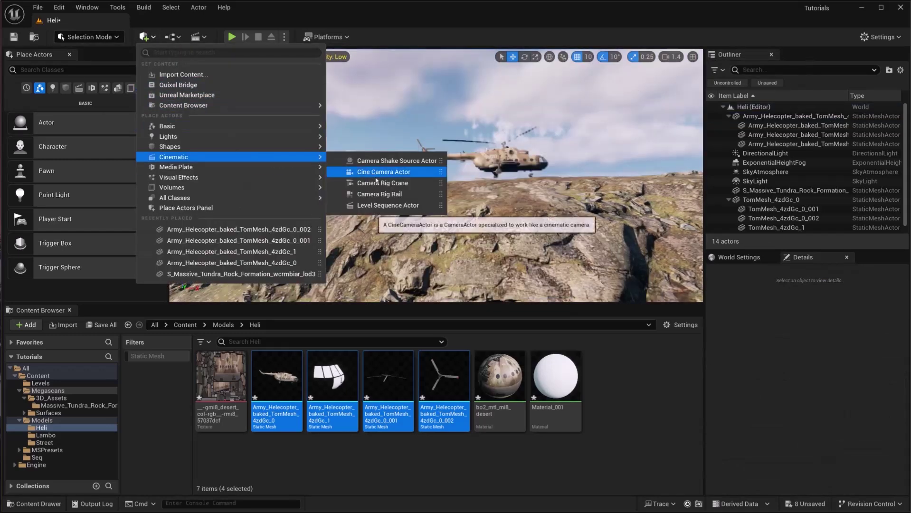
{"action": "left_click", "coordinate": [196, 37]}
{"action": "left_click", "coordinate": [223, 63]}
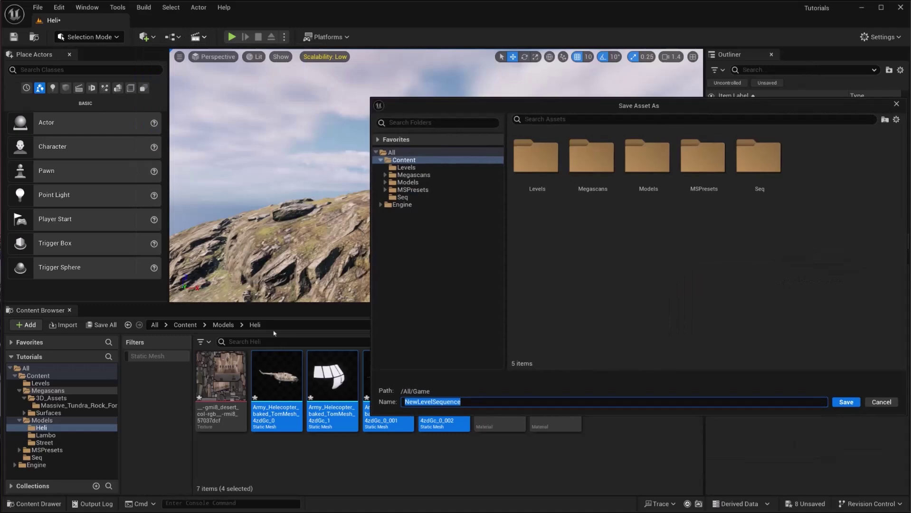
{"action": "double_click", "coordinate": [759, 159]}
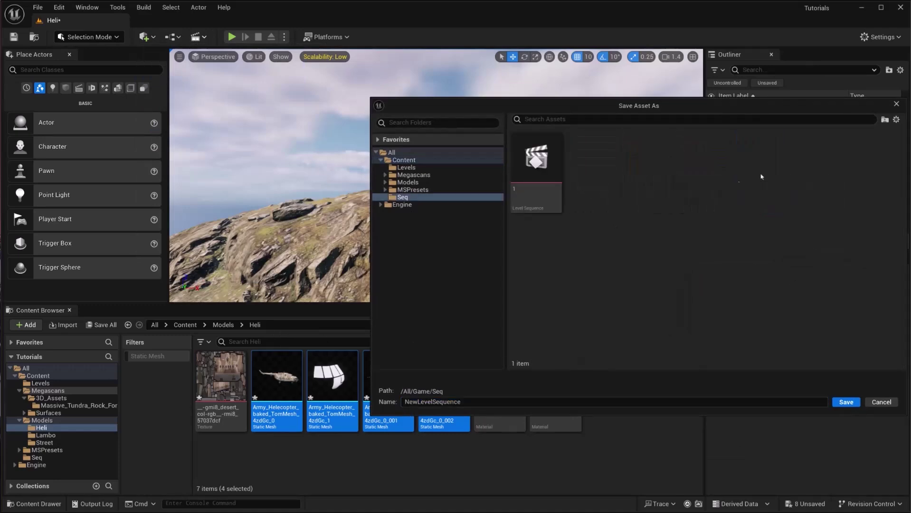
{"action": "type", "text": "2"}
{"action": "left_click", "coordinate": [846, 403]}
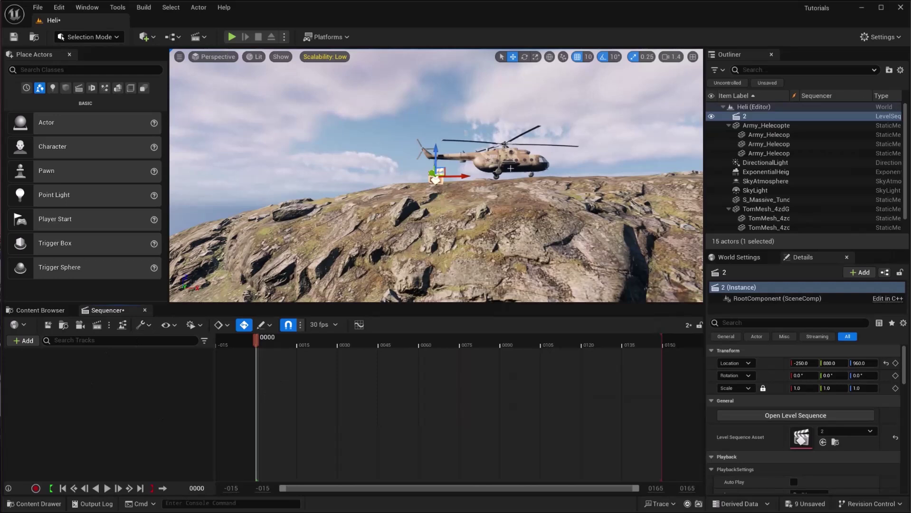
Add the parent helicopter mesh to the sequence and expand its Transform track at frame 0.
{"action": "left_click", "coordinate": [765, 126]}
{"action": "left_click_drag", "start_coordinate": [765, 126], "coordinate": [125, 400]}
{"action": "mouse_move", "coordinate": [257, 339]}
{"action": "left_mouse_down"}
{"action": "mouse_move", "coordinate": [303, 345]}
{"action": "mouse_move", "coordinate": [256, 345]}
{"action": "left_mouse_up"}
{"action": "left_click", "coordinate": [62, 368]}
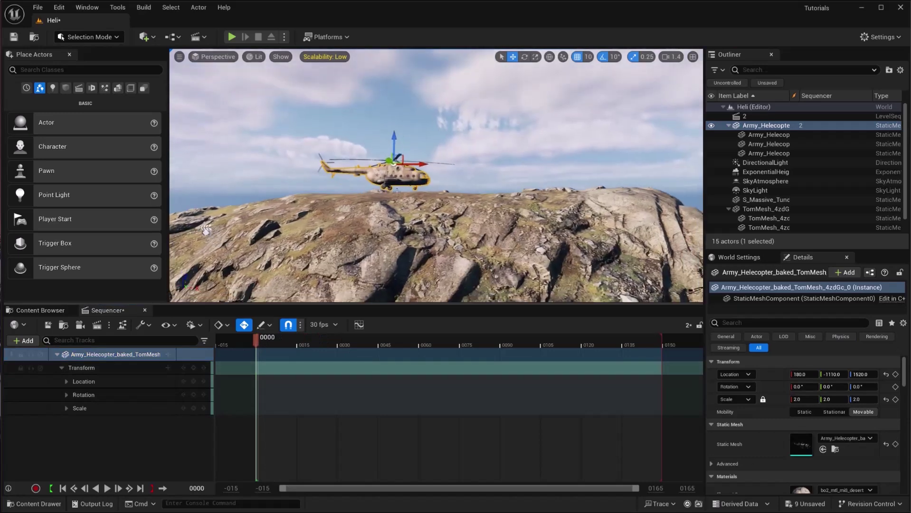
Move the helicopter to about X -3360 and Z 2130, and key its transform at frame 0.
{"action": "left_click_drag", "start_coordinate": [394, 142], "coordinate": [394, 84]}
{"action": "right_click_drag", "start_coordinate": [394, 84], "coordinate": [309, 50]}
{"action": "right_click_drag", "start_coordinate": [314, 286], "coordinate": [247, 156]}
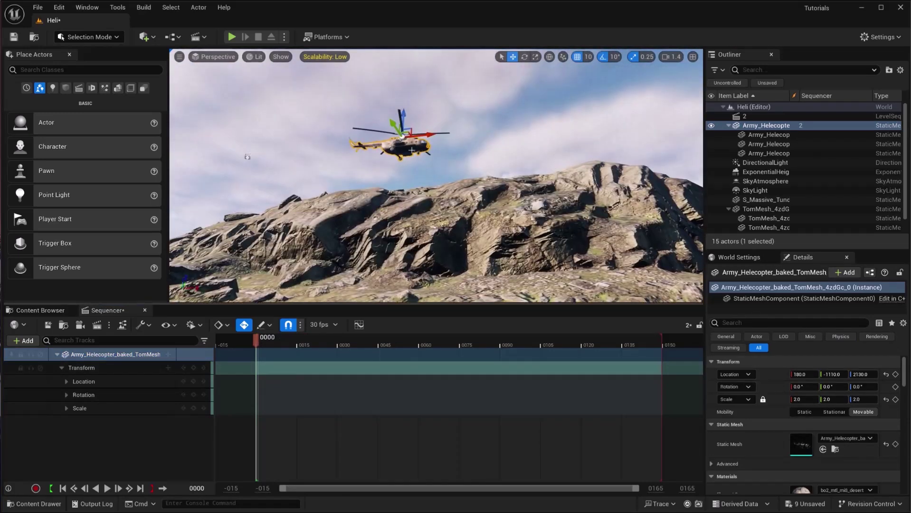
{"action": "left_click_drag", "start_coordinate": [426, 135], "coordinate": [236, 155]}
{"action": "left_click", "coordinate": [193, 367]}
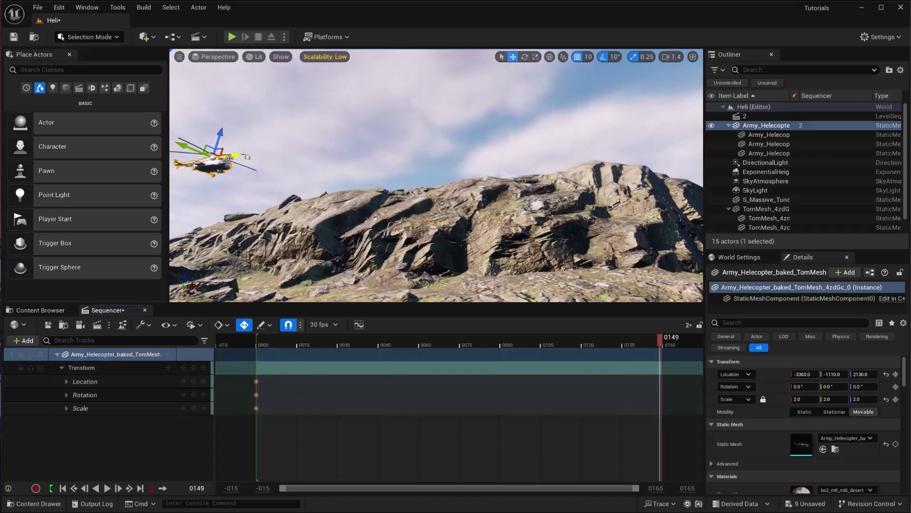
Move the helicopter to about X 3870 at frame 149 and make both of its location keys linear.
{"action": "left_click_drag", "start_coordinate": [236, 155], "coordinate": [720, 105]}
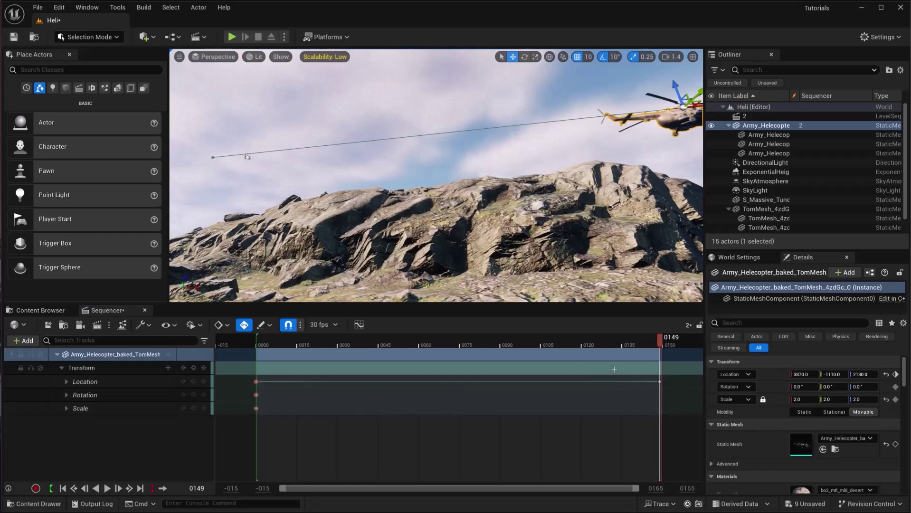
{"action": "left_click_drag", "start_coordinate": [663, 343], "coordinate": [258, 343]}
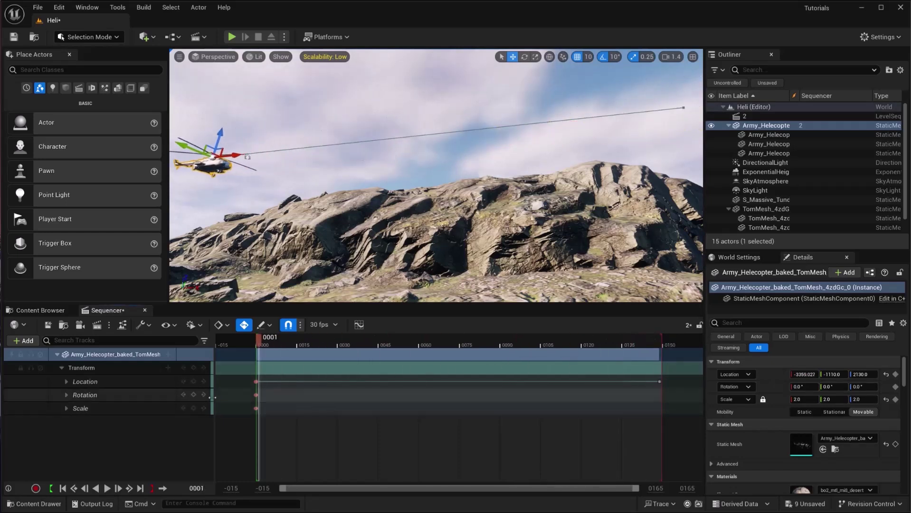
{"action": "left_click_drag", "start_coordinate": [246, 380], "coordinate": [670, 380]}
{"action": "right_click", "coordinate": [661, 382]}
{"action": "left_click", "coordinate": [688, 307]}
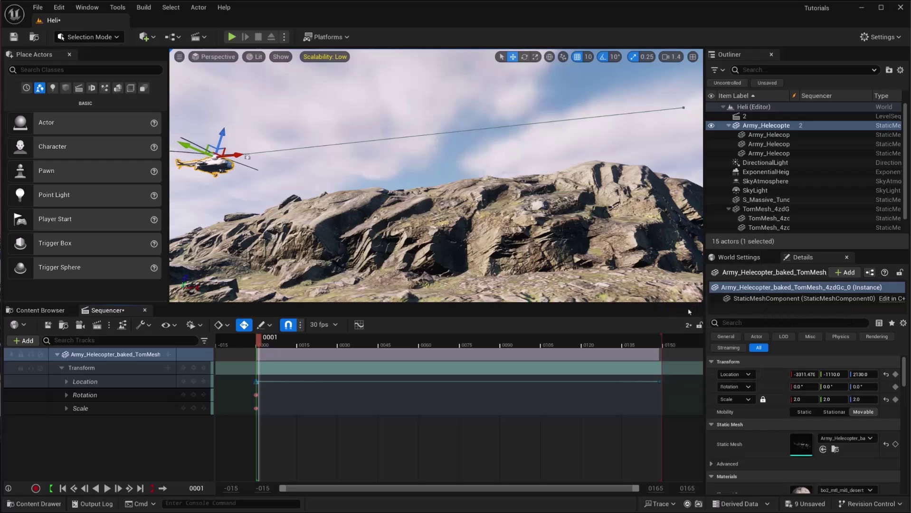
Play back the helicopter's flight from the start of the sequence to check its motion.
{"action": "left_click", "coordinate": [266, 343]}
{"action": "key", "text": "space"}
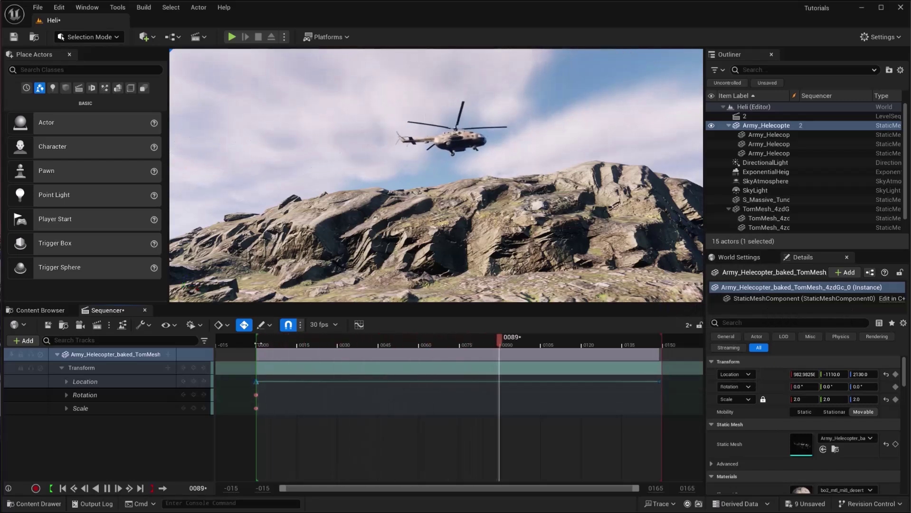
{"action": "left_click_drag", "start_coordinate": [271, 344], "coordinate": [283, 367]}
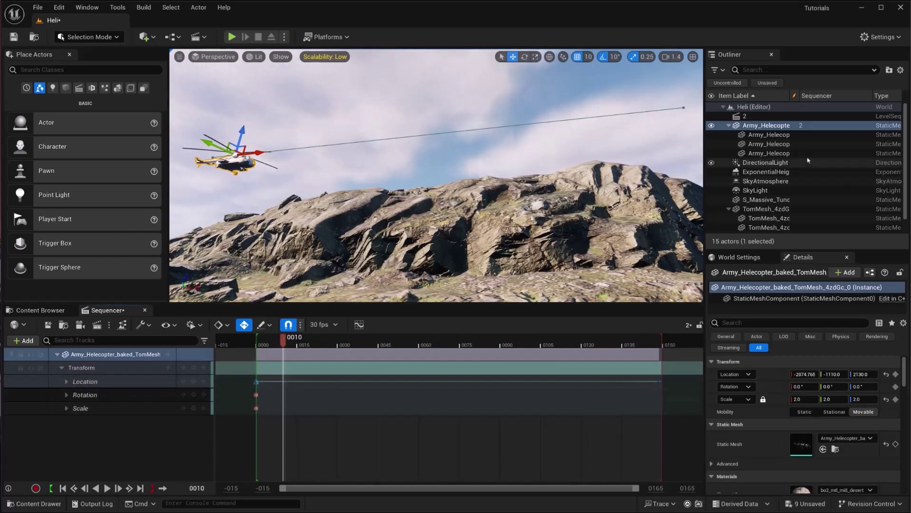
Add the main rotor mesh to the sequence, expand its Rotation channels and test its pitch rotation.
{"action": "left_click", "coordinate": [192, 148]}
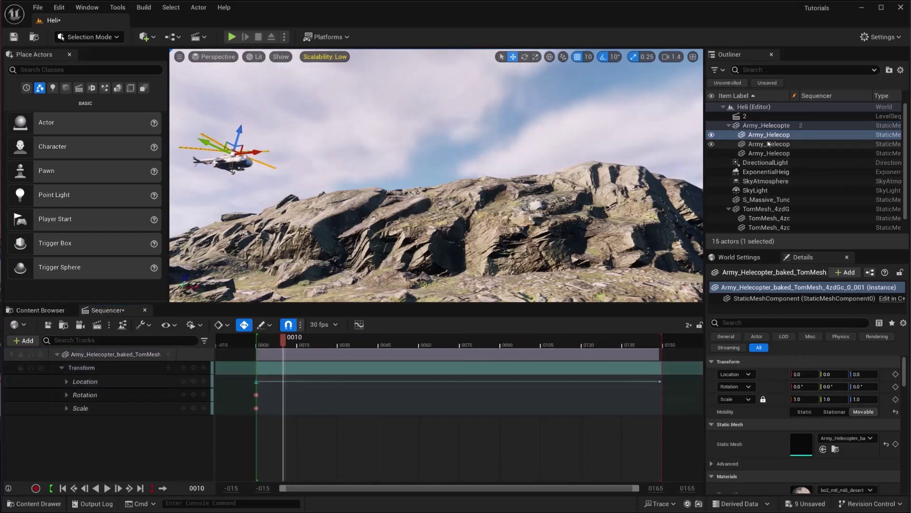
{"action": "left_click_drag", "start_coordinate": [769, 135], "coordinate": [109, 428]}
{"action": "left_click", "coordinate": [61, 436]}
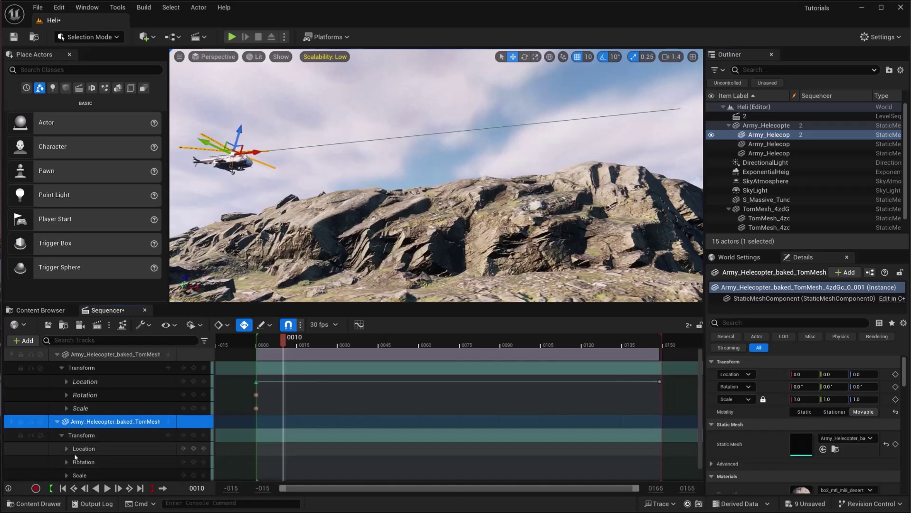
{"action": "scroll", "coordinate": [122, 463], "scroll_direction": "down", "scroll_amount": 2}
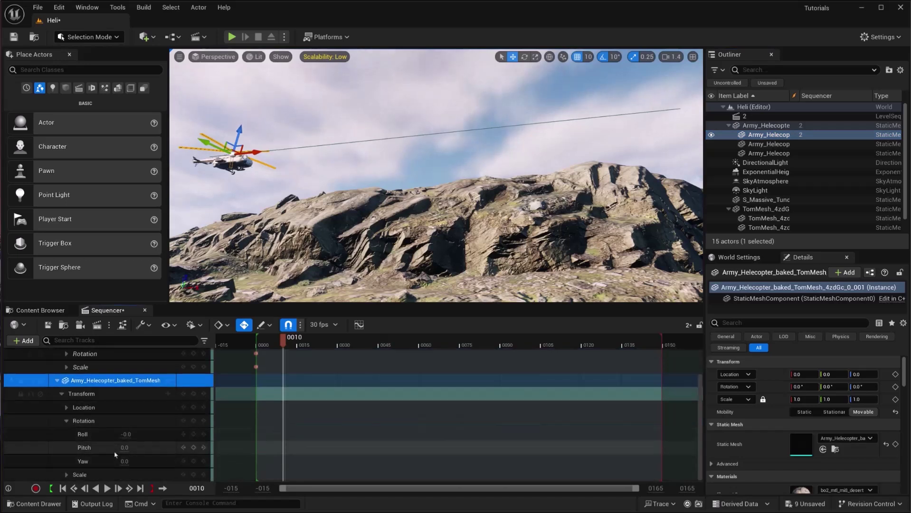
{"action": "left_click_drag", "start_coordinate": [124, 448], "coordinate": [136, 448]}
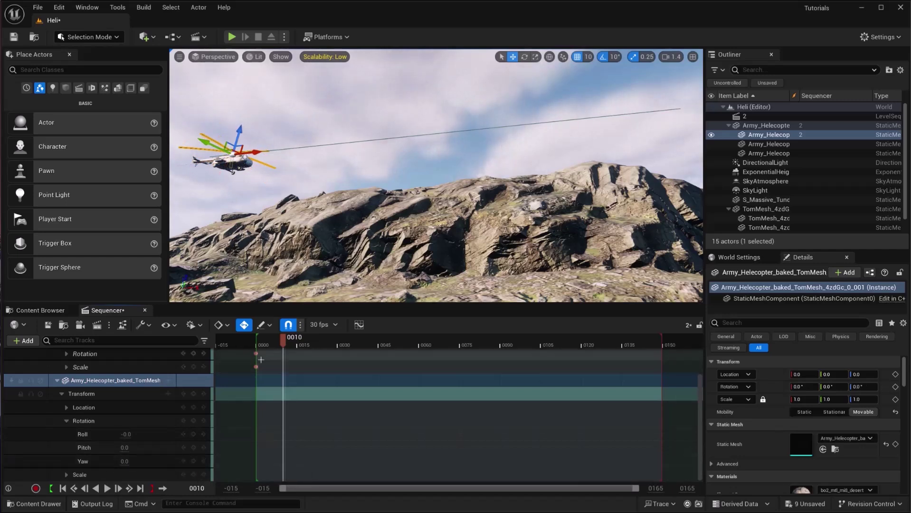
Key the main rotor's yaw at 0 on frame 0 and about 2731 on frame 150.
{"action": "left_click", "coordinate": [273, 346]}
{"action": "left_click_drag", "start_coordinate": [273, 346], "coordinate": [256, 346]}
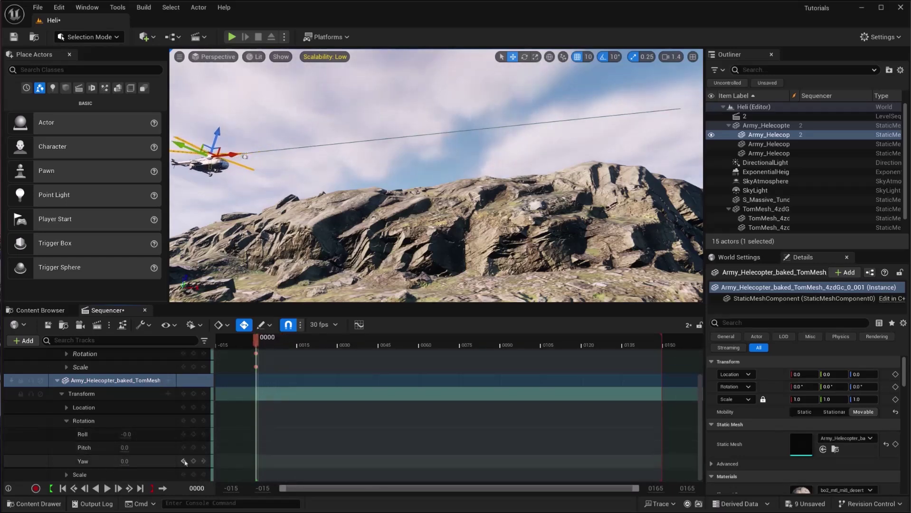
{"action": "left_click", "coordinate": [194, 462]}
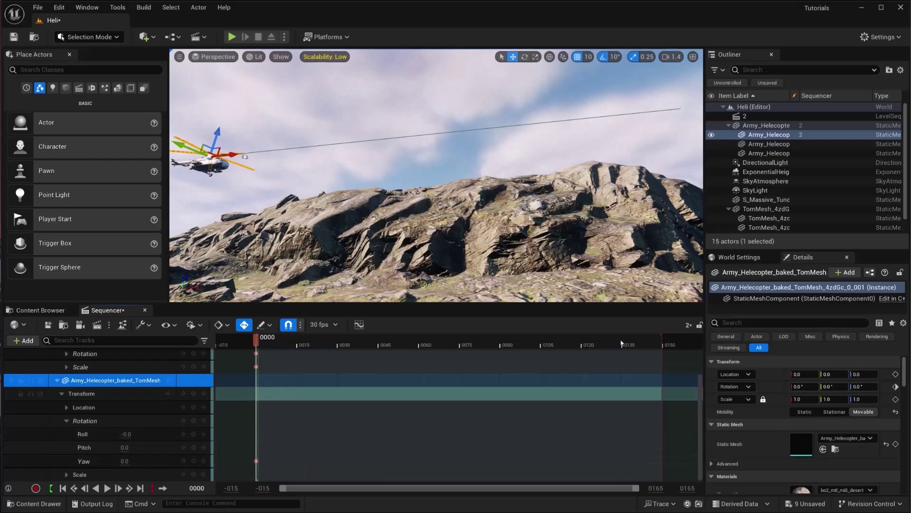
{"action": "left_click", "coordinate": [663, 341]}
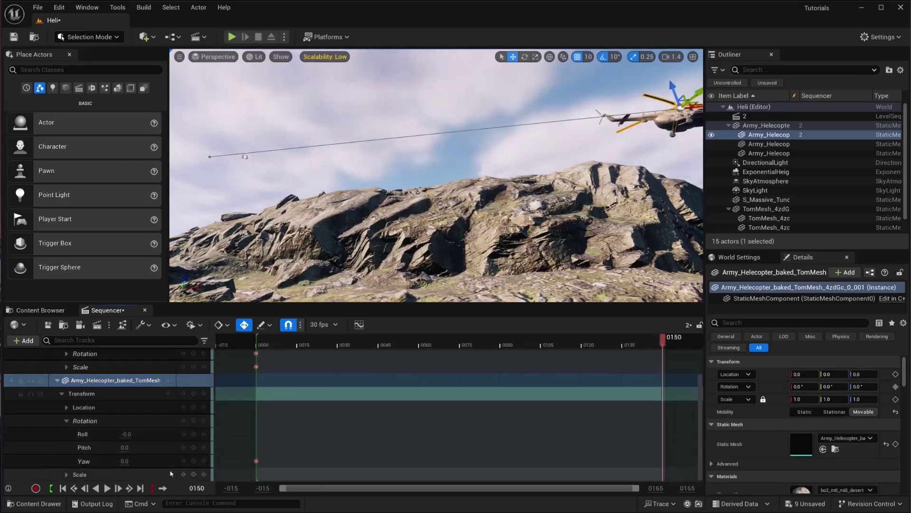
{"action": "left_click_drag", "start_coordinate": [125, 462], "coordinate": [209, 461]}
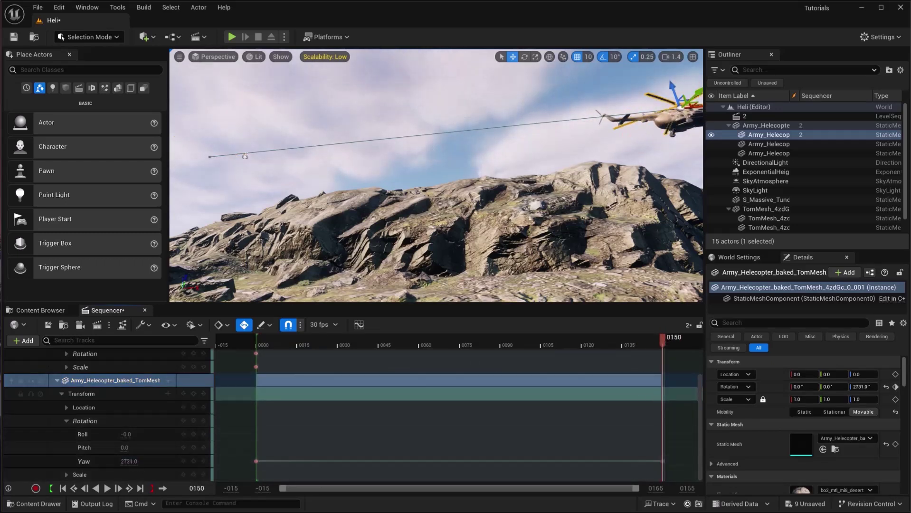
Play back the sequence from the start several times to check the main rotor's spin.
{"action": "left_click", "coordinate": [262, 347]}
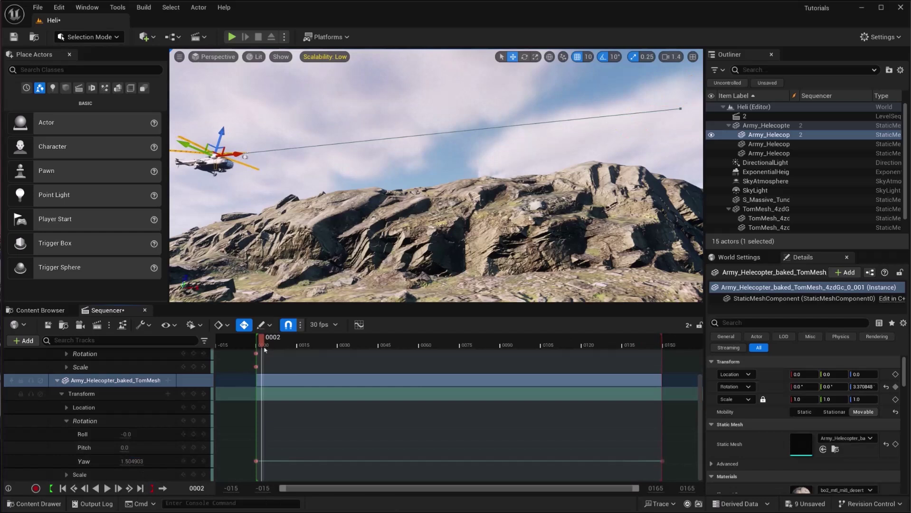
{"action": "key", "text": "space"}
{"action": "key", "text": "space"}
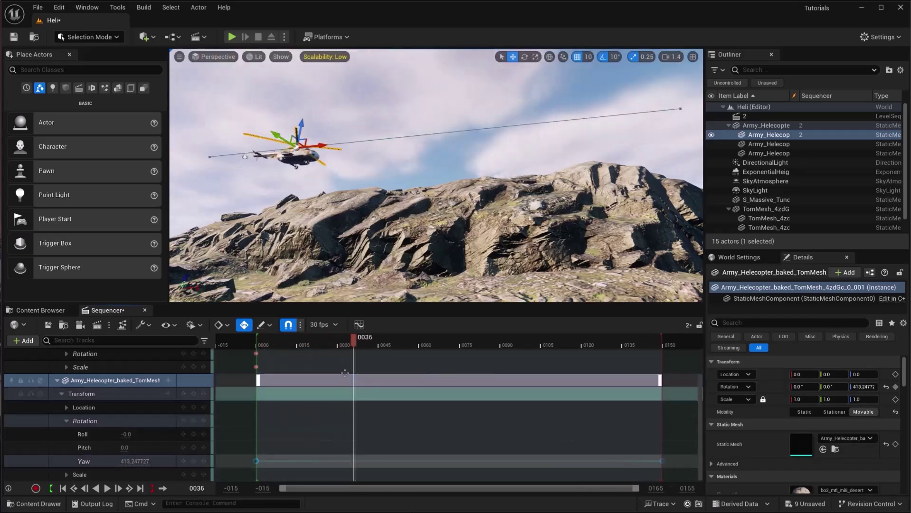
{"action": "left_click_drag", "start_coordinate": [313, 337], "coordinate": [259, 339]}
{"action": "key", "text": "space"}
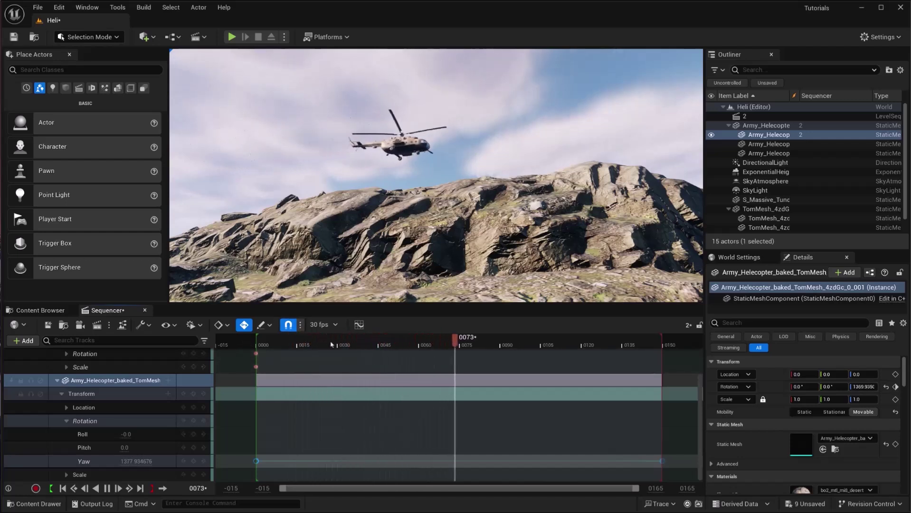
{"action": "left_click", "coordinate": [262, 344]}
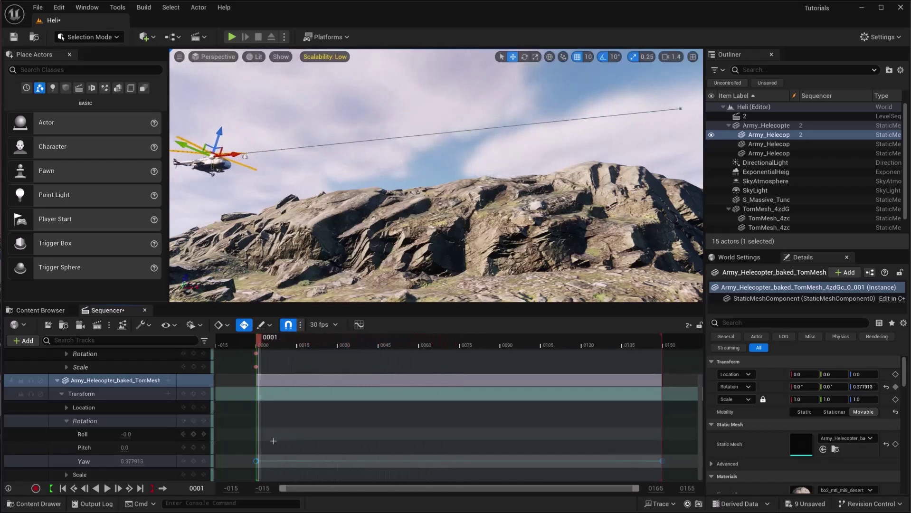
{"action": "key", "text": "space"}
{"action": "key", "text": "space"}
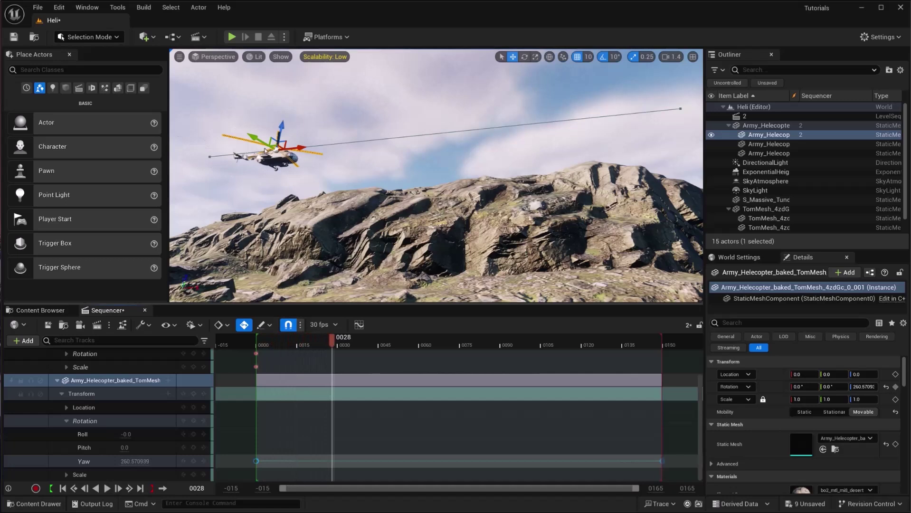
Set the main rotor's two yaw keys to linear interpolation and replay the sequence from the start.
{"action": "right_click", "coordinate": [257, 462]}
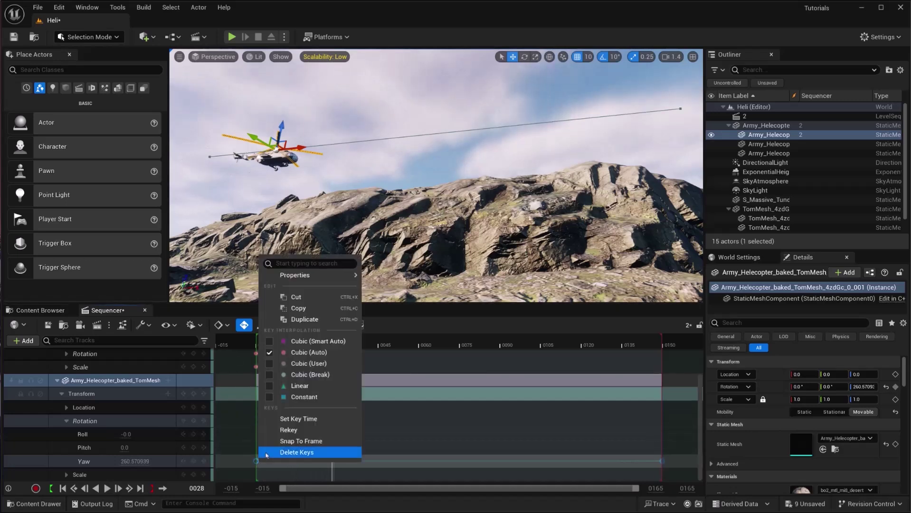
{"action": "left_click", "coordinate": [306, 390]}
{"action": "left_click", "coordinate": [262, 347]}
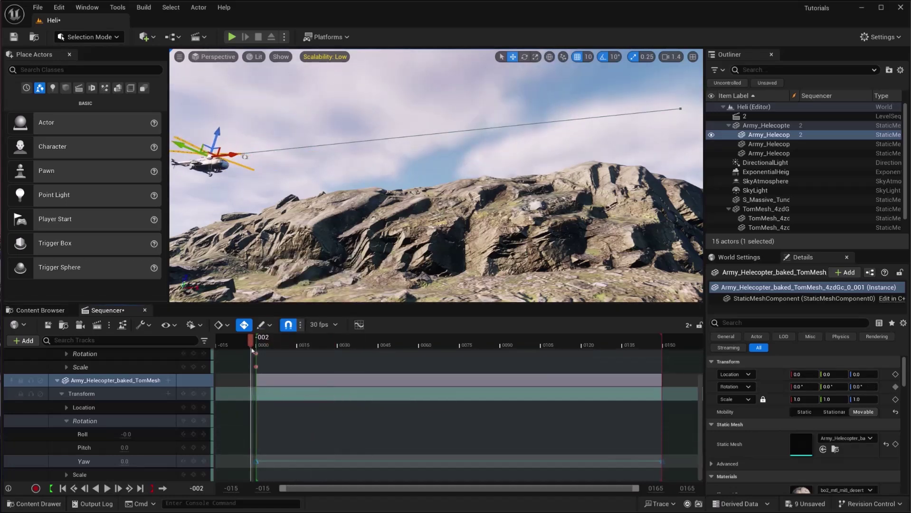
{"action": "key", "text": "space"}
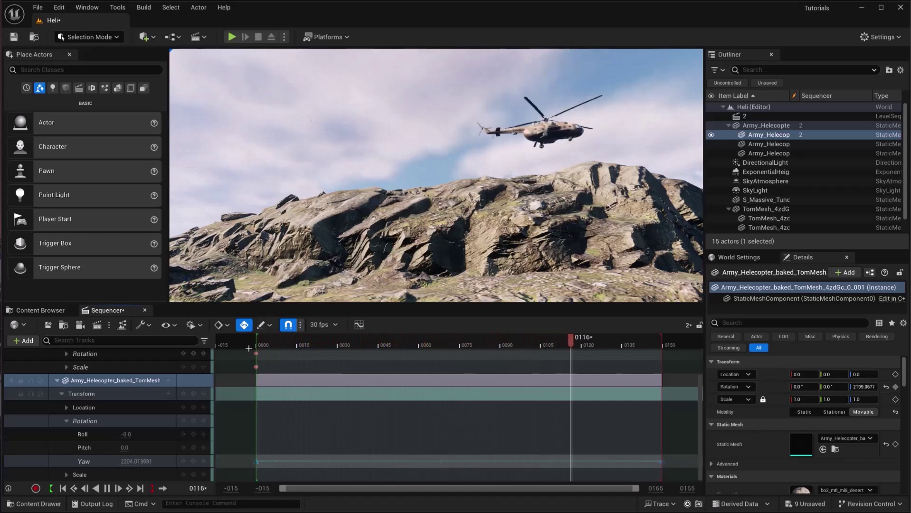
{"action": "key", "text": "space"}
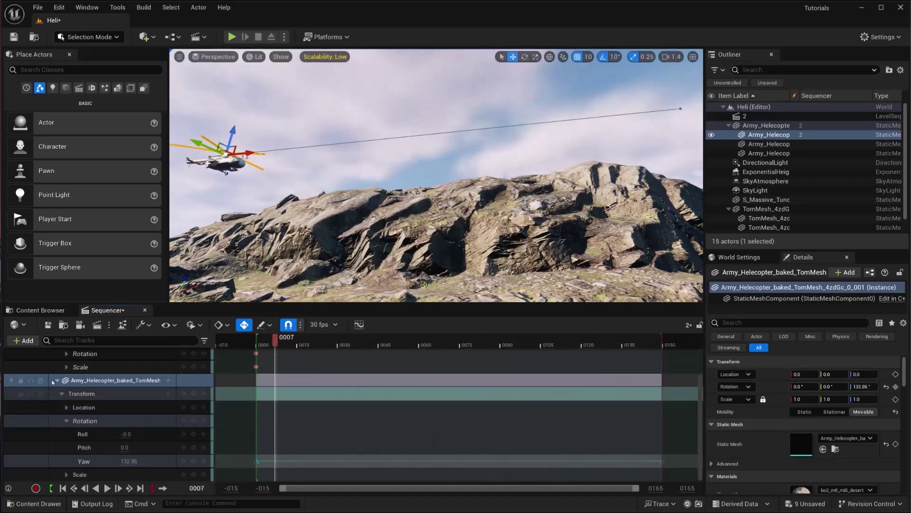
Collapse the main rotor and helicopter body tracks in the sequence and clear the selection.
{"action": "left_click", "coordinate": [57, 380]}
{"action": "left_click", "coordinate": [57, 354]}
{"action": "key", "text": "Escape"}
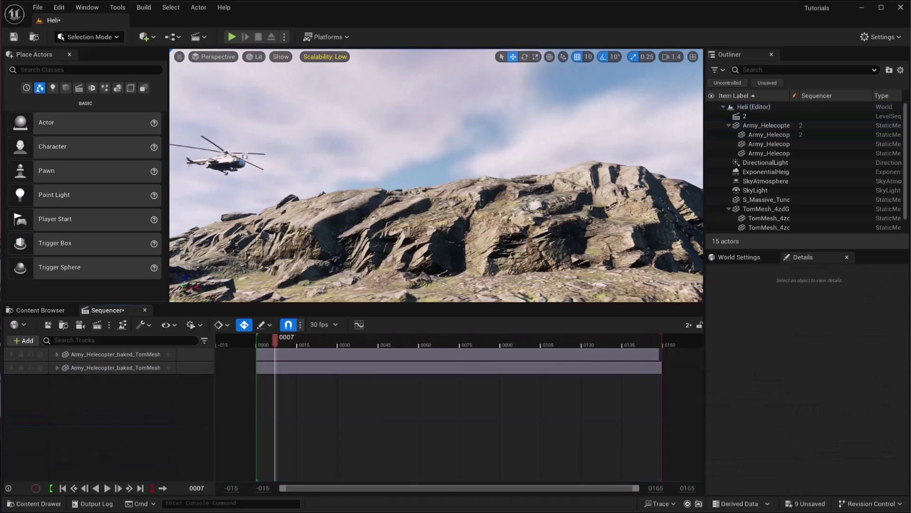
Add the tail rotor mesh to the sequence, expand its Rotation channels and key its yaw at 0 on frame 0.
{"action": "left_click", "coordinate": [190, 166]}
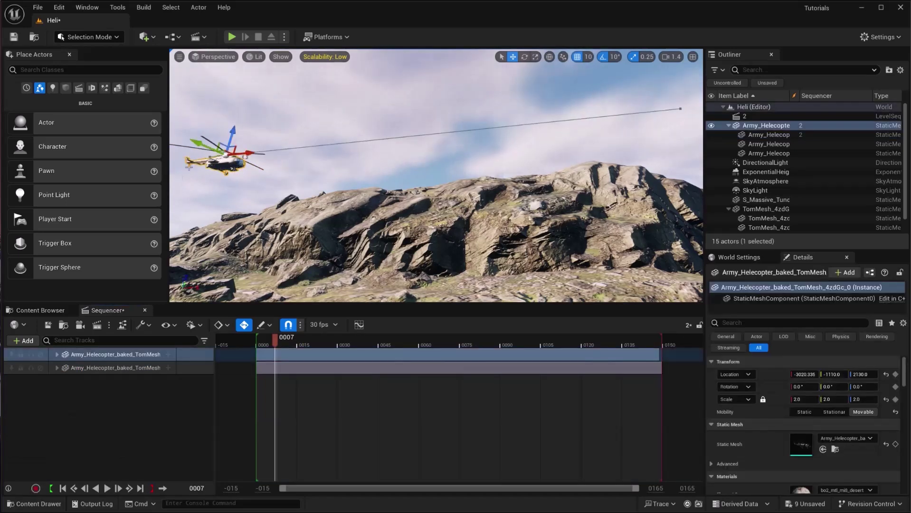
{"action": "left_click", "coordinate": [778, 146]}
{"action": "left_click_drag", "start_coordinate": [122, 402], "coordinate": [122, 400]}
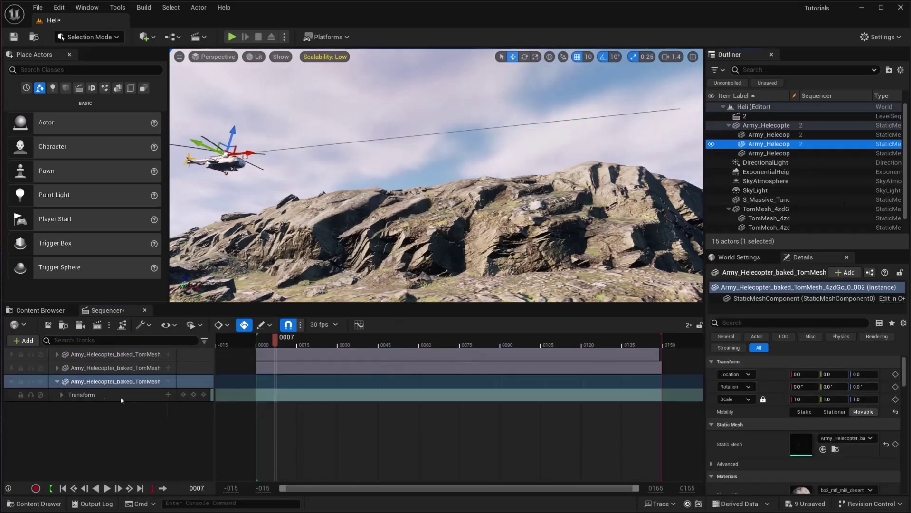
{"action": "left_click", "coordinate": [66, 422]}
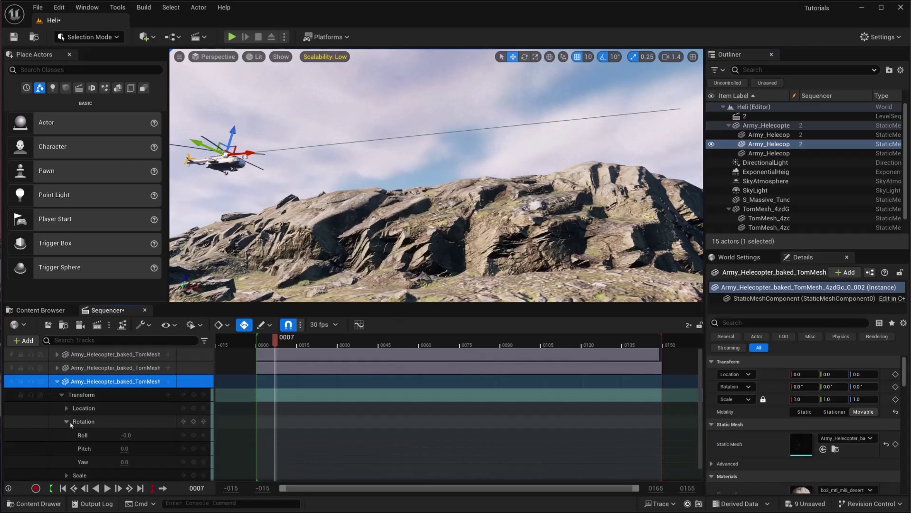
{"action": "left_click", "coordinate": [193, 462]}
{"action": "left_click", "coordinate": [283, 345]}
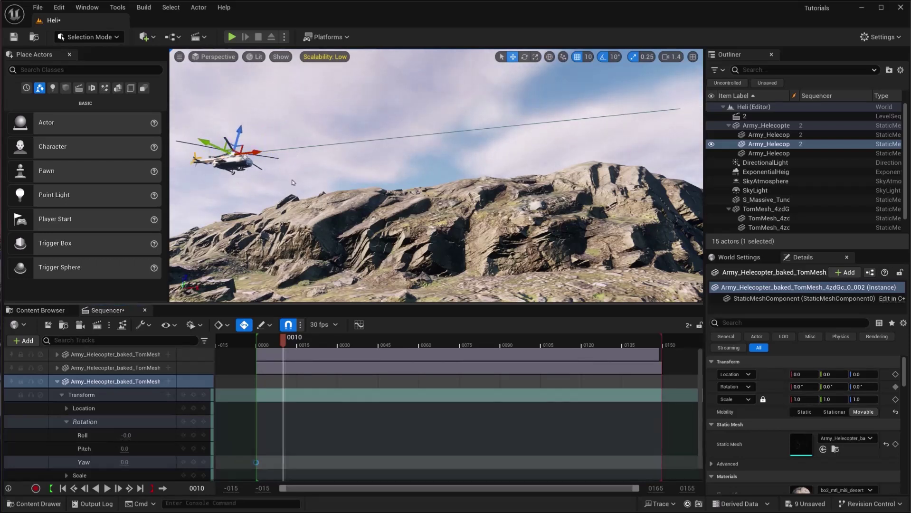
Switch to Modeling Mode and show its transform tools.
{"action": "left_click", "coordinate": [97, 41]}
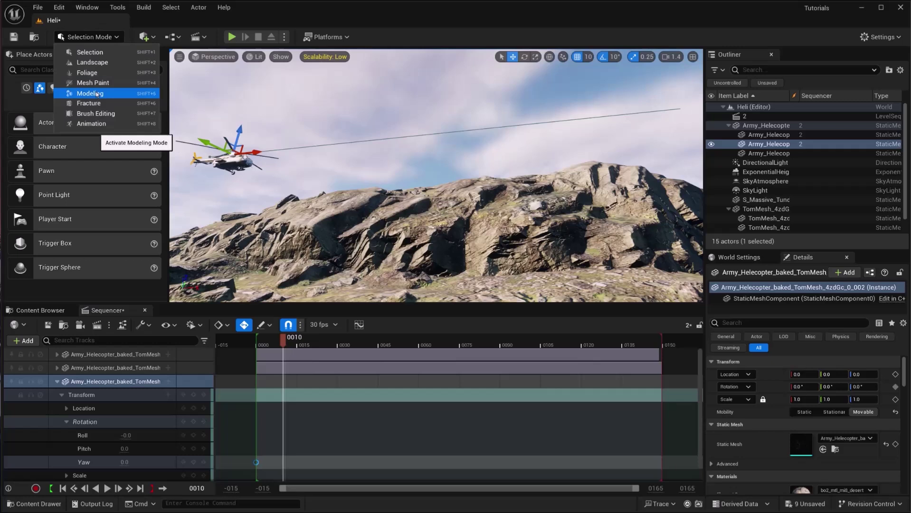
{"action": "left_click", "coordinate": [97, 94]}
{"action": "left_click", "coordinate": [16, 125]}
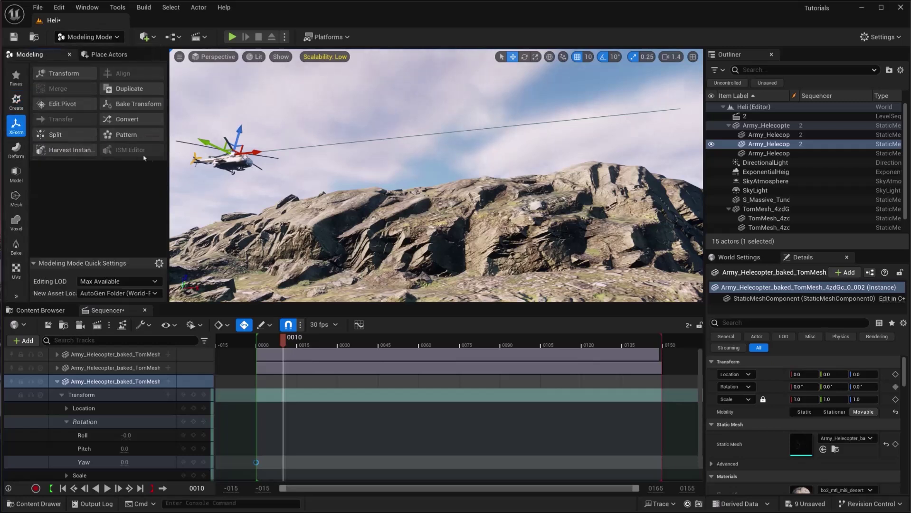
Try Edit Pivot on the tail rotor, accept it, test the yaw rotation and undo the test.
{"action": "left_click", "coordinate": [62, 103]}
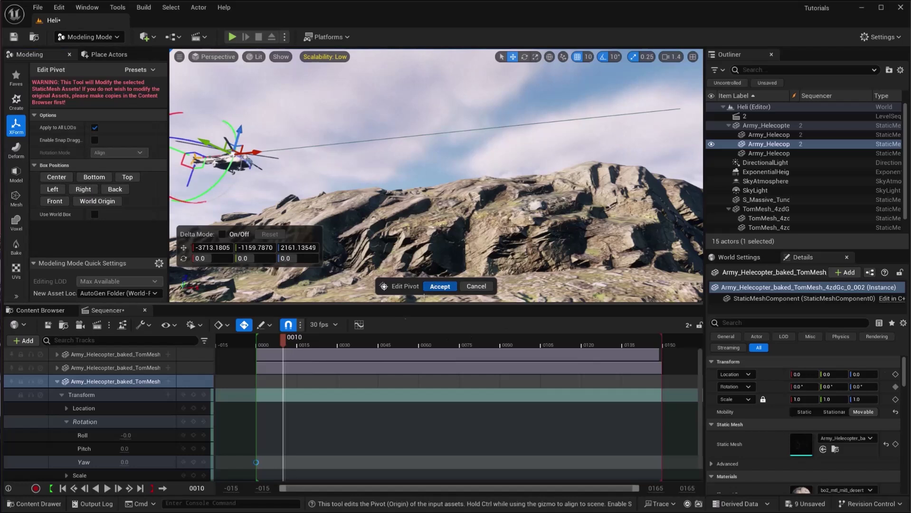
{"action": "left_click", "coordinate": [440, 286]}
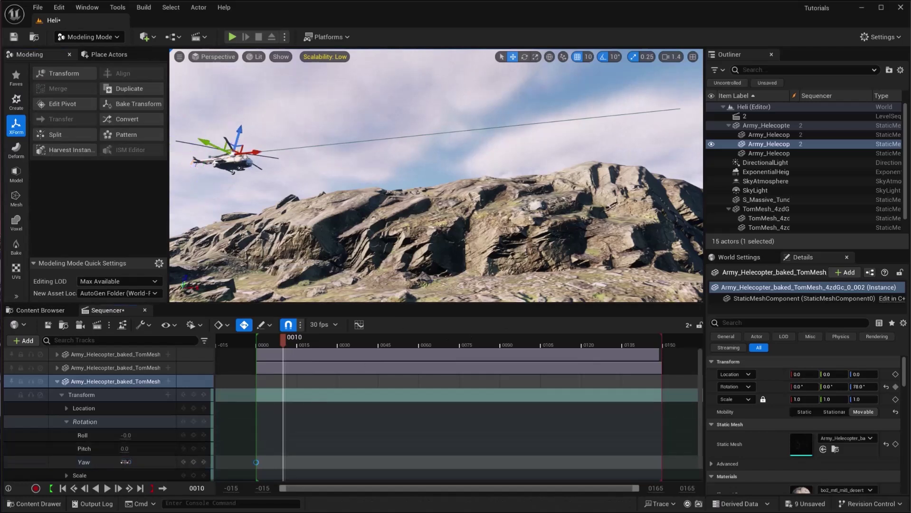
{"action": "key", "text": "ctrl+z"}
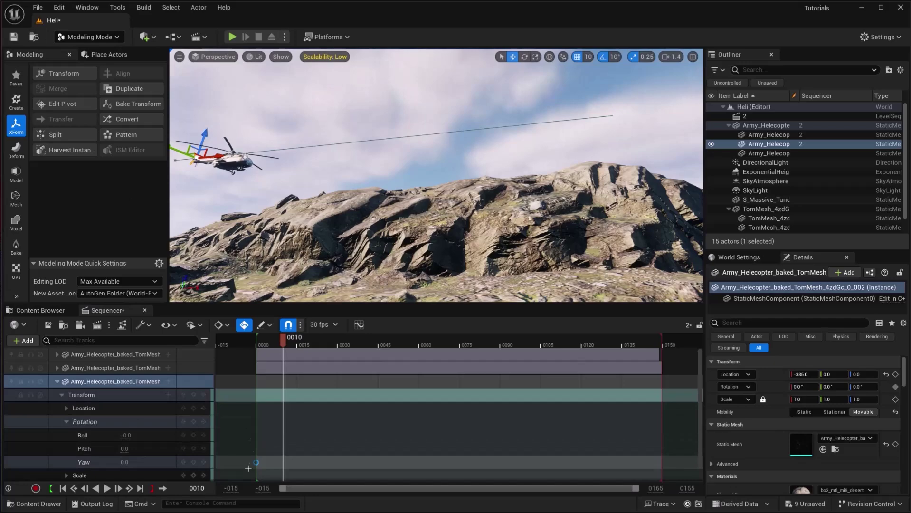
Try moving the tail rotor's origin to the tail hub, at a location of about -420, -20, 15.
{"action": "right_click_drag", "start_coordinate": [220, 155], "coordinate": [314, 197]}
{"action": "scroll", "coordinate": [436, 175], "scroll_direction": "down", "scroll_amount": 2}
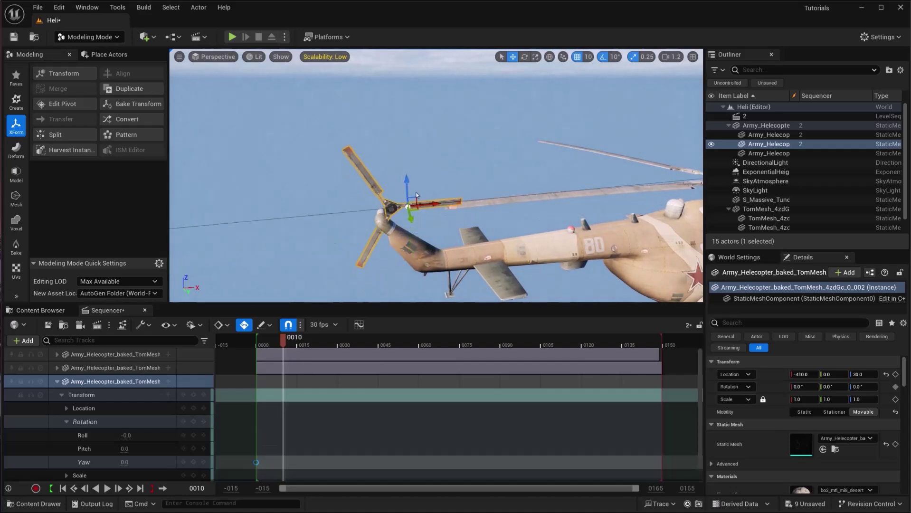
{"action": "mouse_move", "coordinate": [425, 203]}
{"action": "right_mouse_down"}
{"action": "mouse_move", "coordinate": [456, 218]}
{"action": "mouse_move", "coordinate": [532, 199]}
{"action": "mouse_move", "coordinate": [504, 238]}
{"action": "mouse_move", "coordinate": [447, 223]}
{"action": "mouse_move", "coordinate": [428, 200]}
{"action": "right_mouse_up"}
{"action": "left_click_drag", "start_coordinate": [469, 159], "coordinate": [469, 169]}
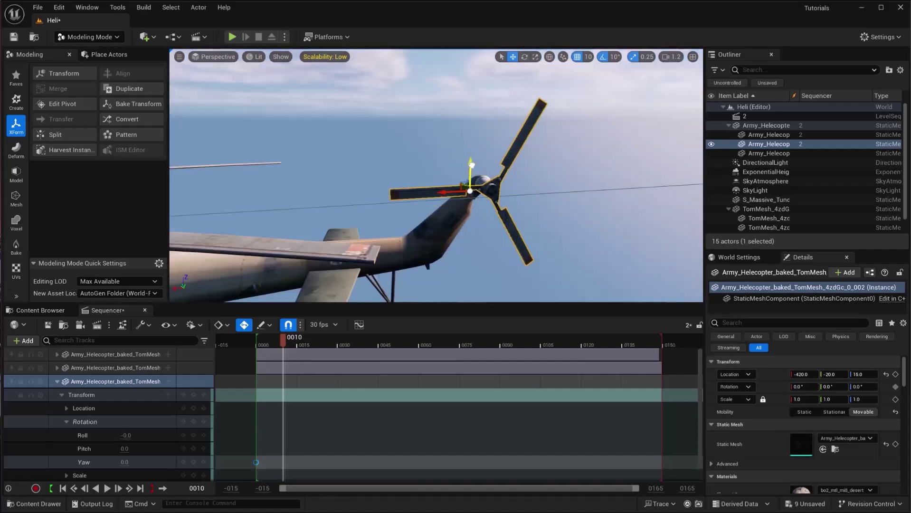
{"action": "right_click_drag", "start_coordinate": [469, 169], "coordinate": [465, 211]}
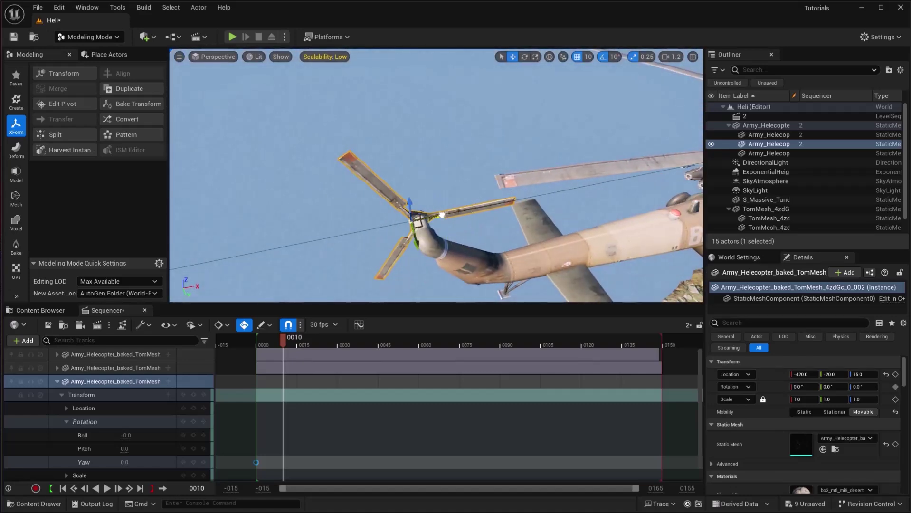
Try to relocate the tail rotor's pivot to its hub through the actor's Pivot options.
{"action": "right_click", "coordinate": [420, 226]}
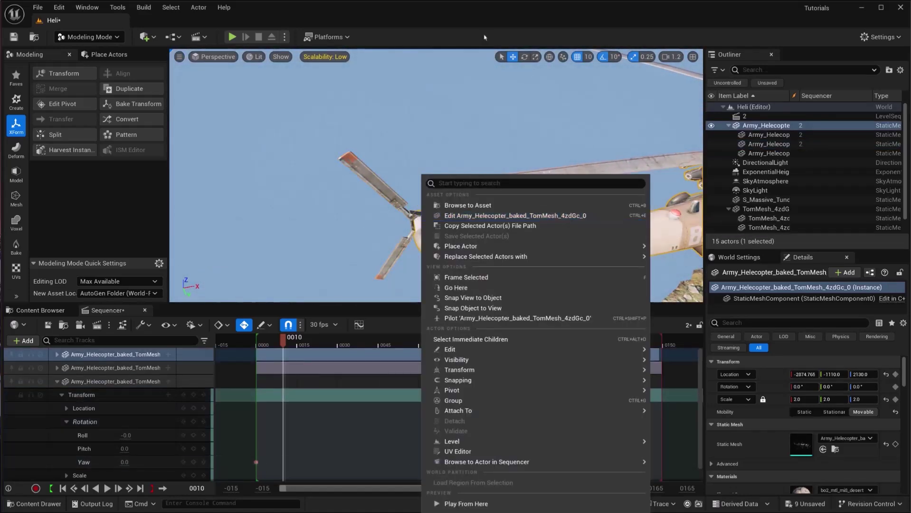
{"action": "left_click", "coordinate": [483, 37]}
{"action": "left_click", "coordinate": [452, 211]}
{"action": "left_click_drag", "start_coordinate": [469, 210], "coordinate": [425, 217], "text": "alt"}
{"action": "key", "text": "ctrl+z"}
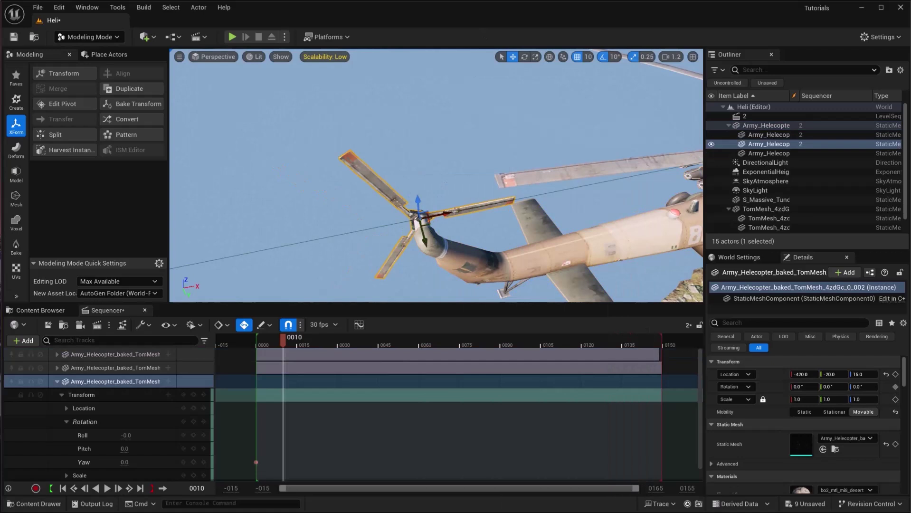
{"action": "right_click", "coordinate": [454, 211]}
{"action": "mouse_move", "coordinate": [570, 389]}
{"action": "left_click", "coordinate": [746, 394]}
Undo the tail rotor's pivot and location changes and its addition to the sequence.
{"action": "key", "text": "ctrl+z"}
{"action": "key", "text": "ctrl+z"}
{"action": "key", "text": "ctrl+z"}
{"action": "key", "text": "ctrl+z"}
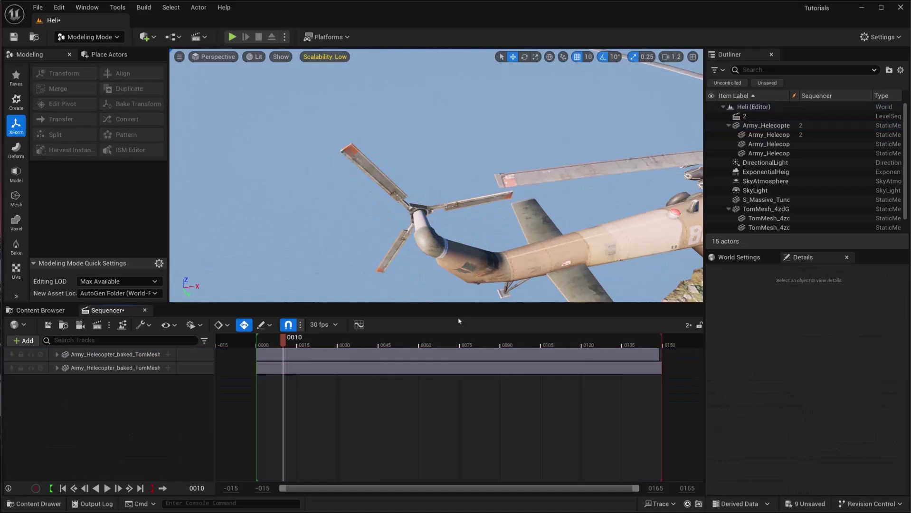
{"action": "key", "text": "ctrl+z"}
{"action": "key", "text": "ctrl+z"}
{"action": "key", "text": "ctrl+z"}
{"action": "key", "text": "ctrl+z"}
{"action": "key", "text": "ctrl+z"}
Move the tail rotor's pivot to the centre of its hub with Edit Pivot, accept it and undo a test transform.
{"action": "left_click", "coordinate": [360, 173]}
{"action": "left_click", "coordinate": [62, 104]}
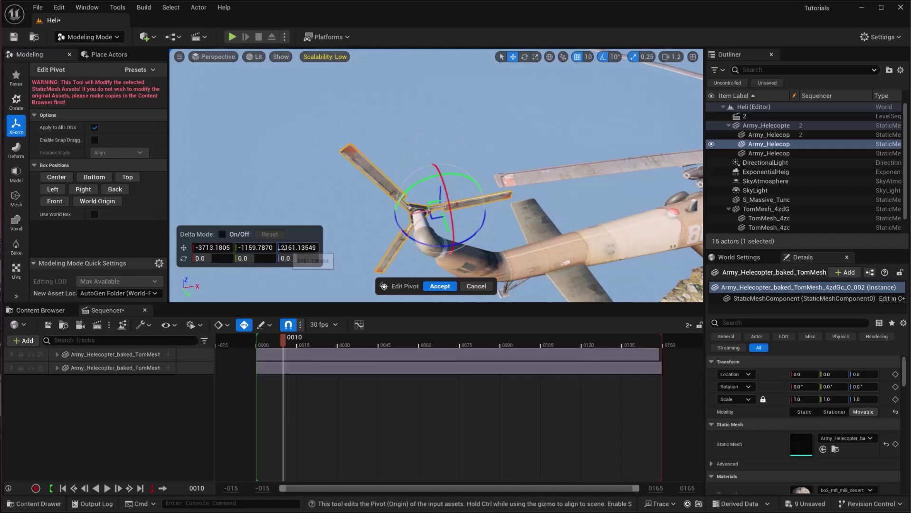
{"action": "left_click_drag", "start_coordinate": [247, 234], "coordinate": [349, 231]}
{"action": "right_click_drag", "start_coordinate": [464, 213], "coordinate": [332, 190]}
{"action": "scroll", "coordinate": [332, 200], "scroll_direction": "down", "scroll_amount": 3}
{"action": "key", "text": "Return"}
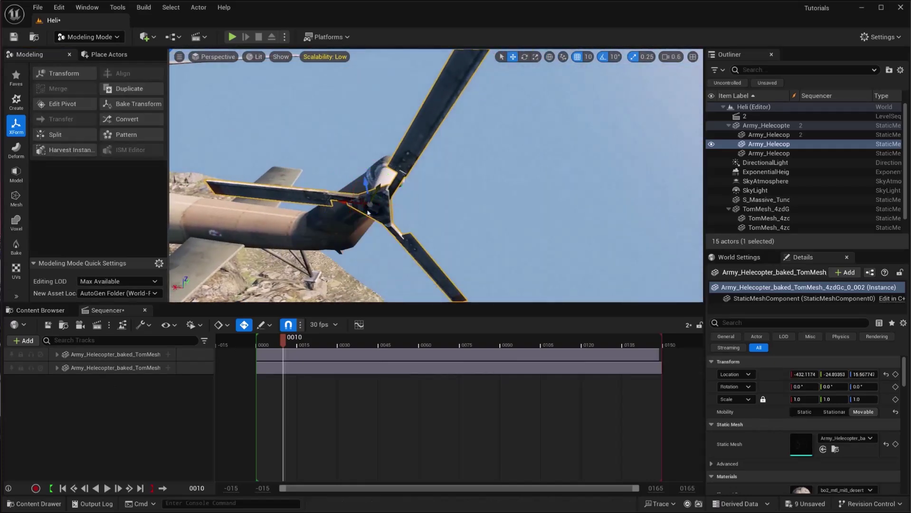
{"action": "left_click_drag", "start_coordinate": [386, 181], "coordinate": [402, 192]}
{"action": "key", "text": "ctrl+z"}
Add the tail rotor mesh to the sequence and expand its Transform and Rotation channels.
{"action": "left_click_drag", "start_coordinate": [775, 145], "coordinate": [69, 396]}
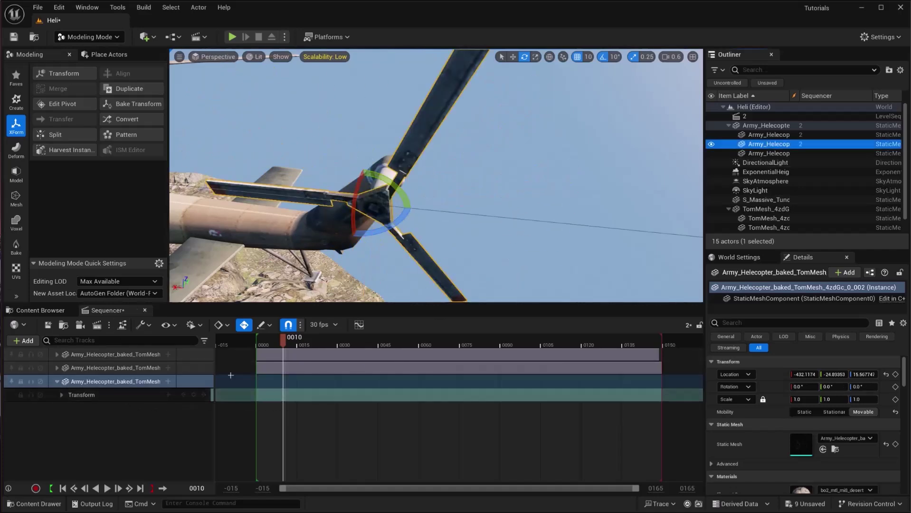
{"action": "left_click", "coordinate": [340, 339]}
{"action": "scroll", "coordinate": [358, 166], "scroll_direction": "up", "scroll_amount": 3}
{"action": "mouse_move", "coordinate": [357, 165]}
{"action": "right_mouse_down"}
{"action": "mouse_move", "coordinate": [323, 166]}
{"action": "mouse_move", "coordinate": [342, 157]}
{"action": "mouse_move", "coordinate": [357, 166]}
{"action": "right_mouse_up"}
{"action": "left_click_drag", "start_coordinate": [340, 339], "coordinate": [296, 339]}
{"action": "key", "text": "ctrl+z"}
{"action": "left_click", "coordinate": [61, 395]}
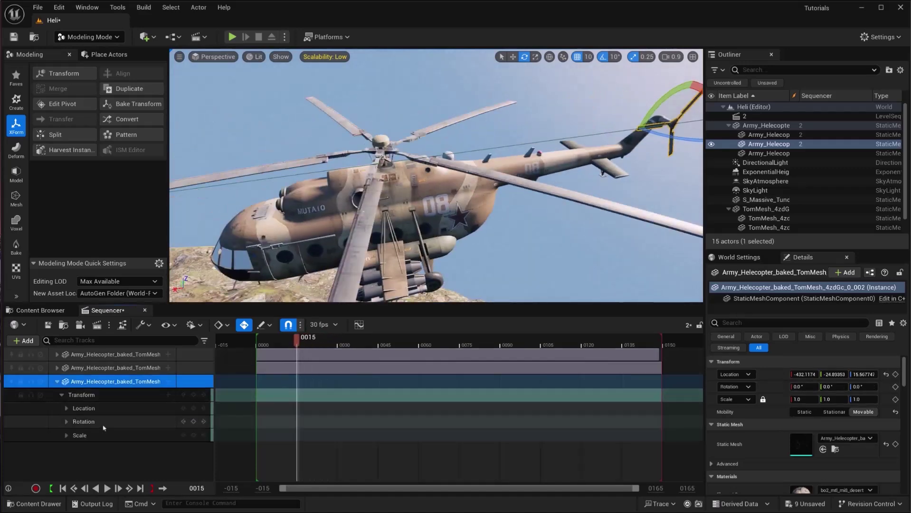
{"action": "left_click", "coordinate": [67, 421]}
Key the tail rotor's pitch at 0 on frame 0 and 795 on frame 150.
{"action": "left_click", "coordinate": [193, 448]}
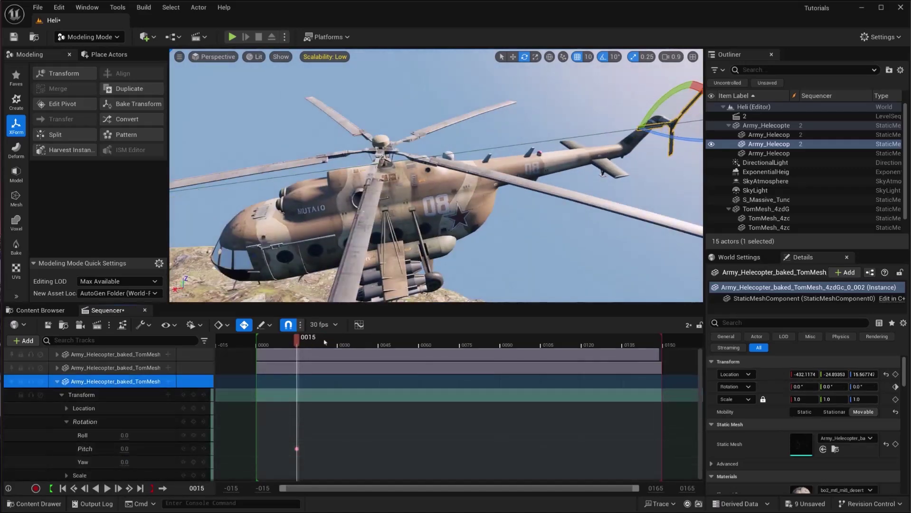
{"action": "left_click", "coordinate": [323, 340]}
{"action": "left_click_drag", "start_coordinate": [125, 449], "coordinate": [152, 449]}
{"action": "left_click_drag", "start_coordinate": [297, 449], "coordinate": [662, 449]}
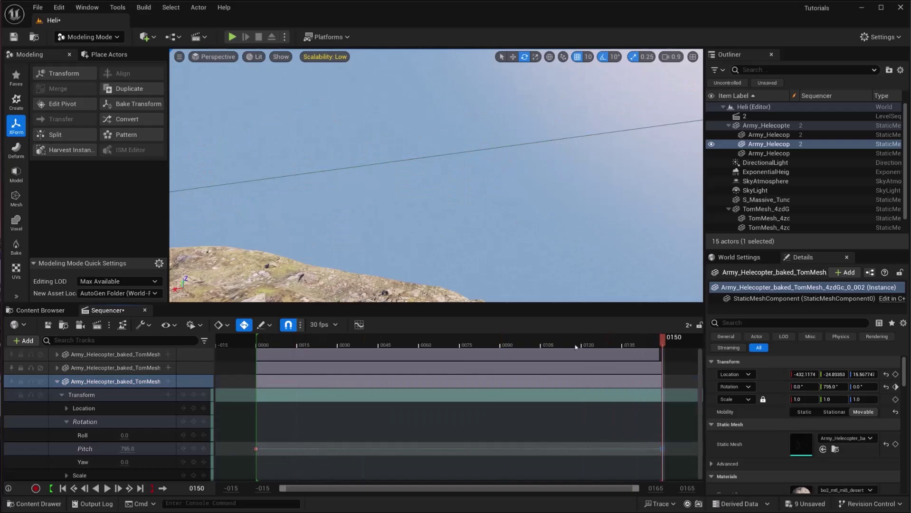
Set the tail rotor's pitch key on frame 0 to linear interpolation and play the sequence to check the spin.
{"action": "right_click_drag", "start_coordinate": [575, 237], "coordinate": [522, 223]}
{"action": "scroll", "coordinate": [547, 219], "scroll_direction": "up", "scroll_amount": 1}
{"action": "left_click_drag", "start_coordinate": [635, 340], "coordinate": [563, 340]}
{"action": "right_click", "coordinate": [257, 449]}
{"action": "left_click", "coordinate": [290, 370]}
{"action": "key", "text": "space"}
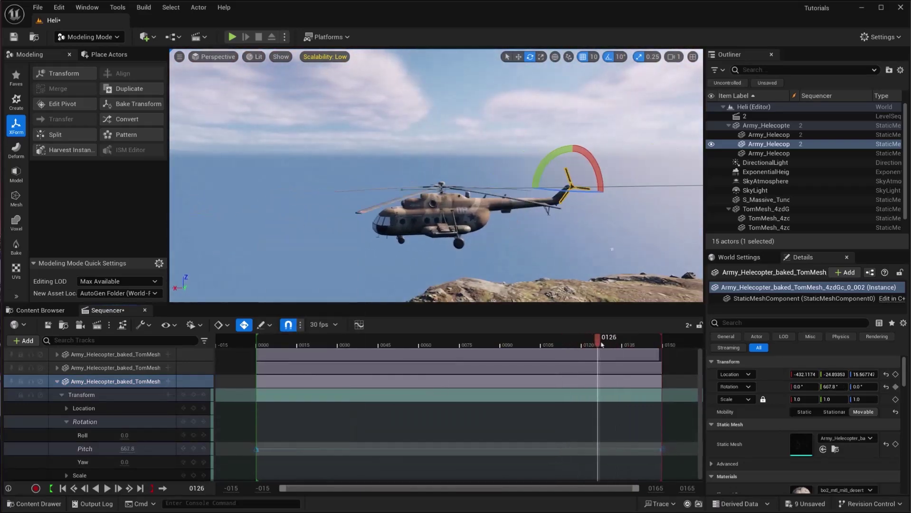
Set the tail rotor's pitch to 2126 on frame 150 and scrub back through the sequence to check it.
{"action": "type", "text": "2126"}
{"action": "key", "text": "Return"}
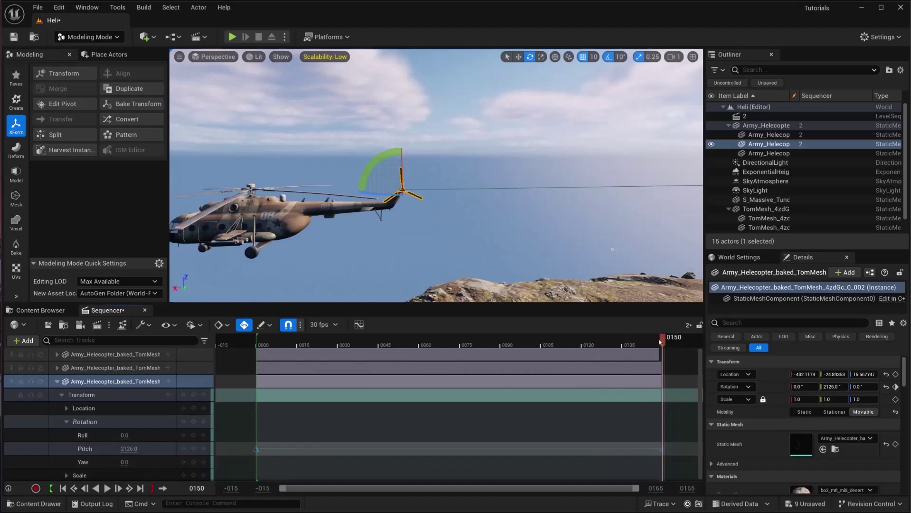
{"action": "left_click_drag", "start_coordinate": [660, 341], "coordinate": [564, 342]}
{"action": "right_click_drag", "start_coordinate": [582, 409], "coordinate": [592, 395]}
{"action": "left_click_drag", "start_coordinate": [621, 343], "coordinate": [545, 344]}
Collapse the tail rotor's track and shift the helicopter body's section about 13 frames earlier.
{"action": "left_click", "coordinate": [57, 381]}
{"action": "right_click_drag", "start_coordinate": [414, 243], "coordinate": [428, 175]}
{"action": "scroll", "coordinate": [414, 243], "scroll_direction": "down", "scroll_amount": 1}
{"action": "left_click", "coordinate": [502, 403]}
{"action": "left_click_drag", "start_coordinate": [503, 354], "coordinate": [278, 343]}
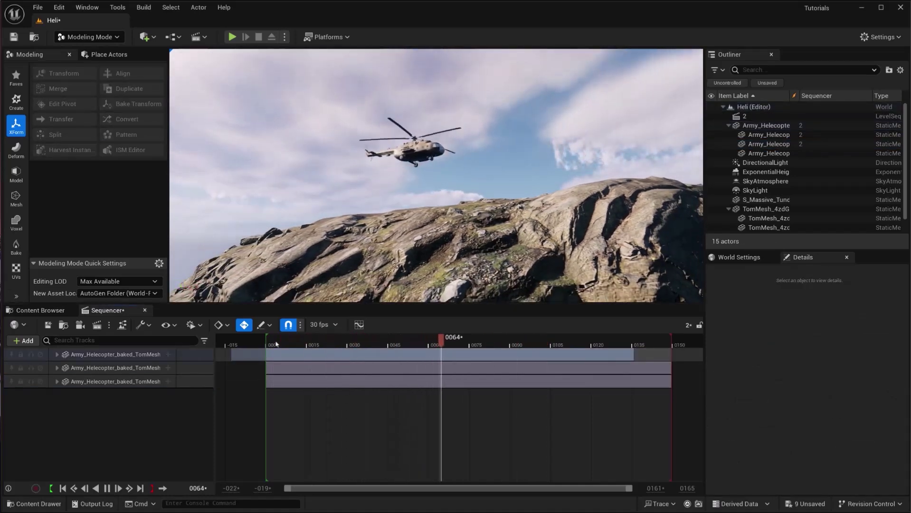
Play the sequence from the start and scrub through the flight to frame 32.
{"action": "left_click", "coordinate": [272, 344]}
{"action": "key", "text": "space"}
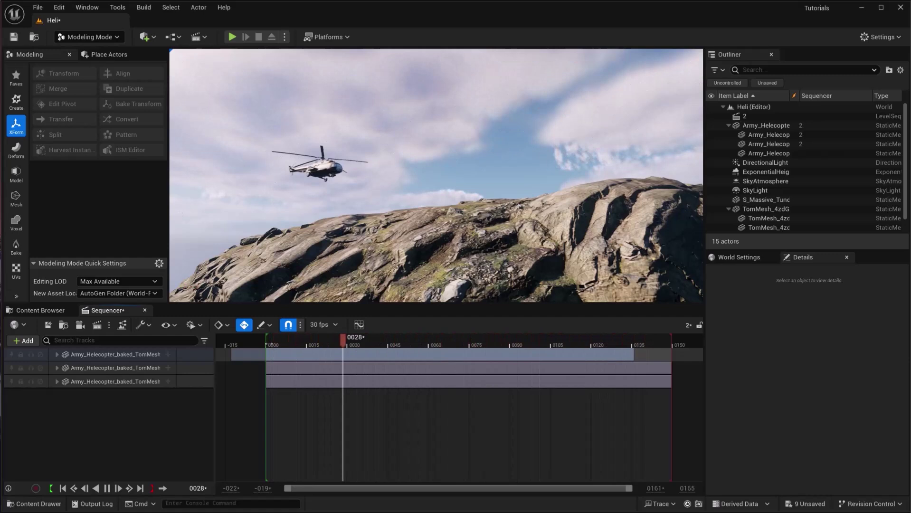
{"action": "left_click", "coordinate": [281, 351]}
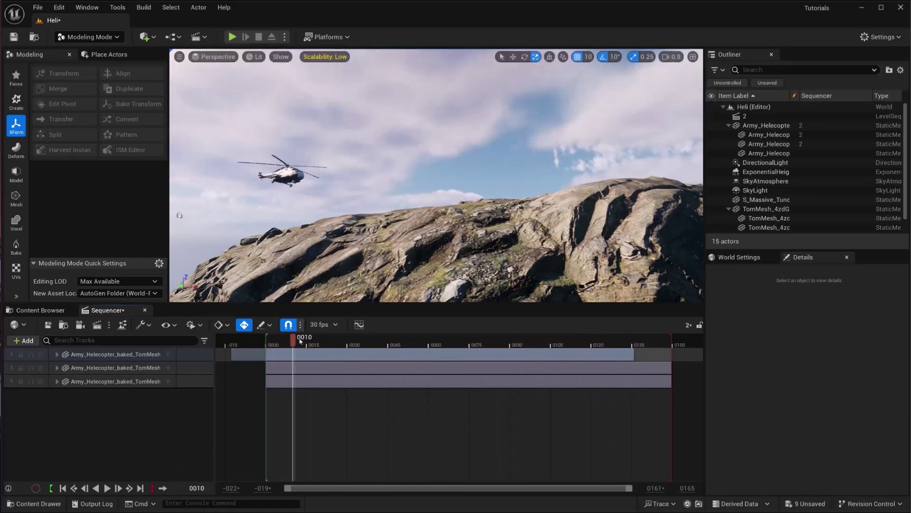
{"action": "left_click_drag", "start_coordinate": [376, 337], "coordinate": [352, 337]}
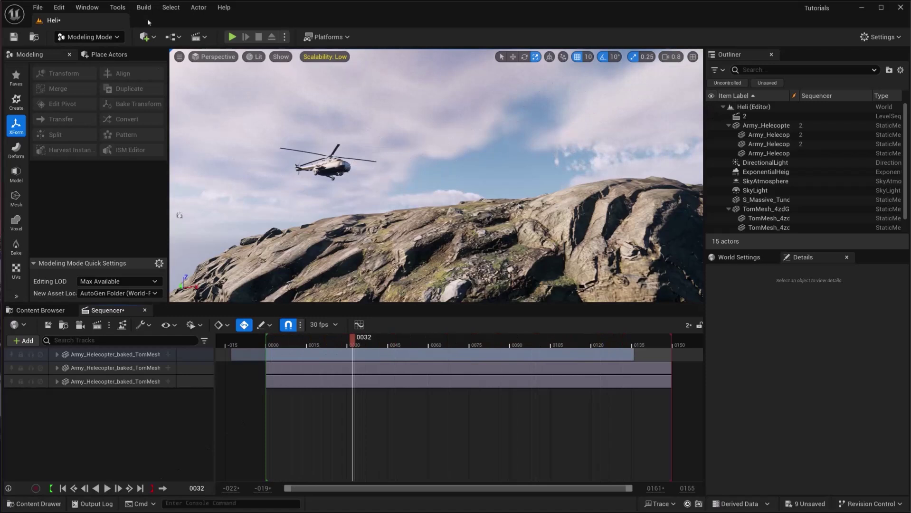
Place a Cine Camera Actor in the level, add it to the sequence and collapse its track.
{"action": "left_click", "coordinate": [144, 37]}
{"action": "mouse_move", "coordinate": [213, 157]}
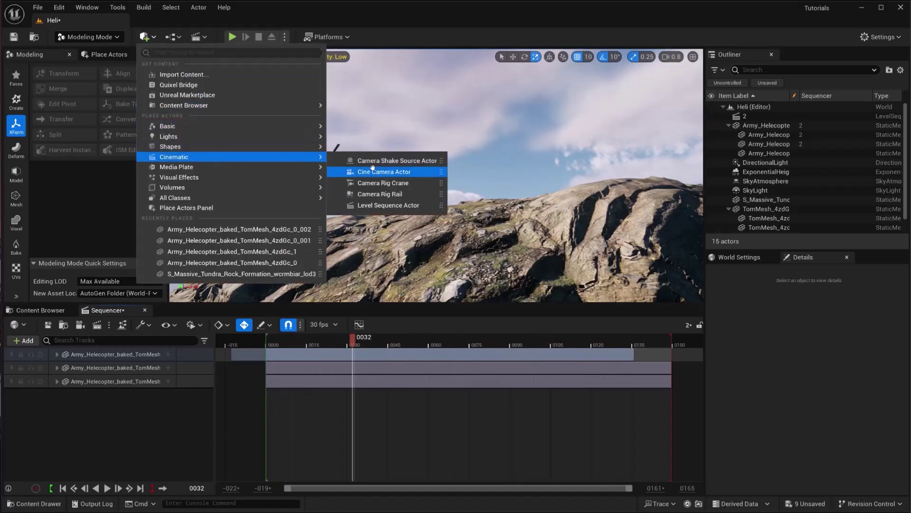
{"action": "left_click", "coordinate": [372, 170]}
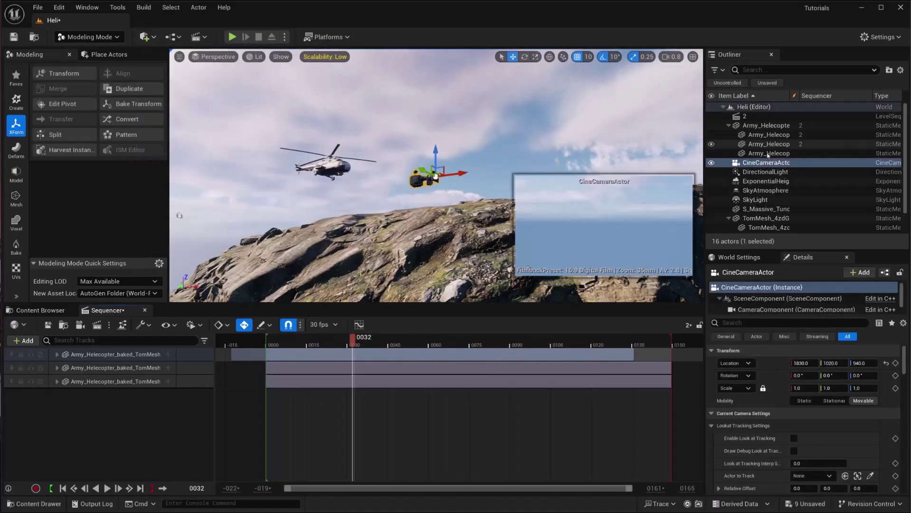
{"action": "left_click_drag", "start_coordinate": [101, 410], "coordinate": [100, 412]}
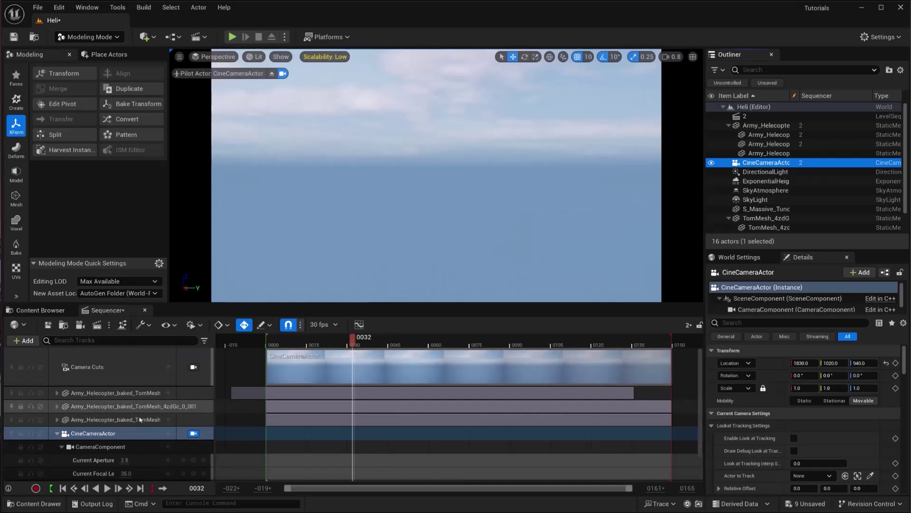
{"action": "left_click", "coordinate": [57, 434]}
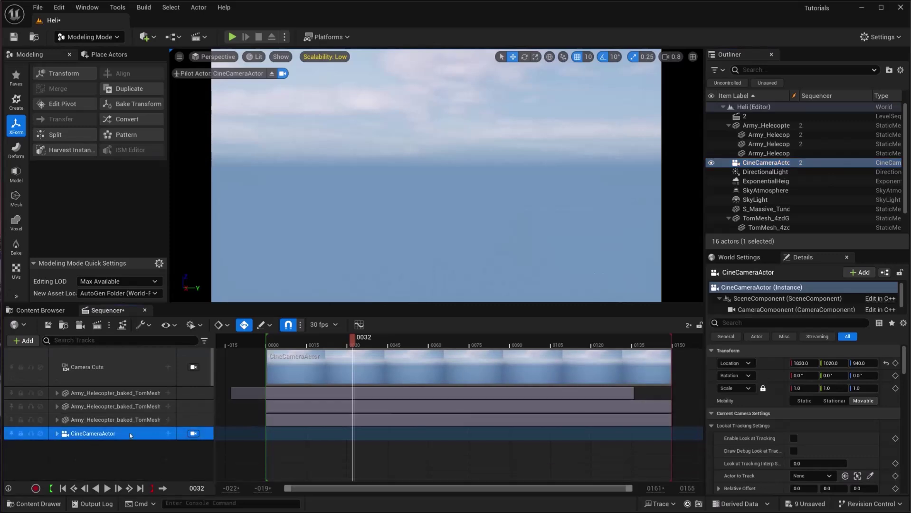
Collapse the camera's look-at, filmback, lens and focus settings and set its crop to 2.39.
{"action": "scroll", "coordinate": [727, 440], "scroll_direction": "down", "scroll_amount": 4}
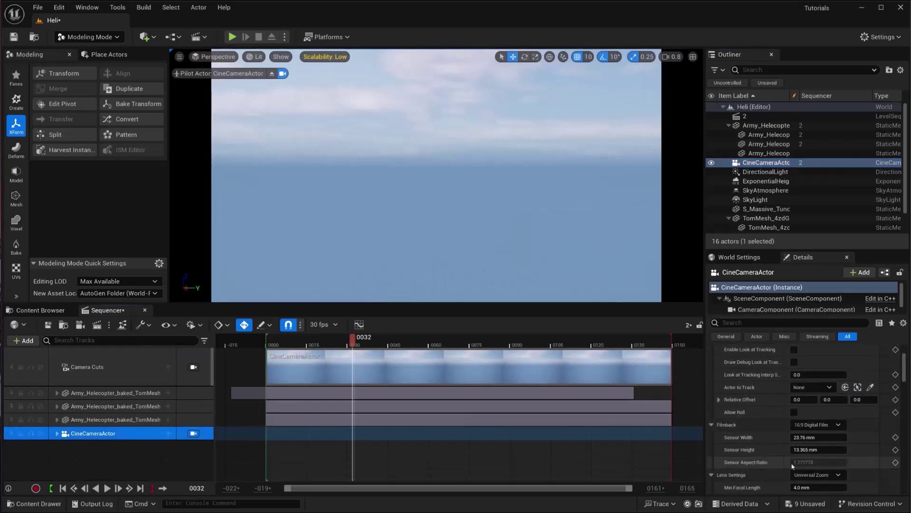
{"action": "scroll", "coordinate": [803, 393], "scroll_direction": "up", "scroll_amount": 4}
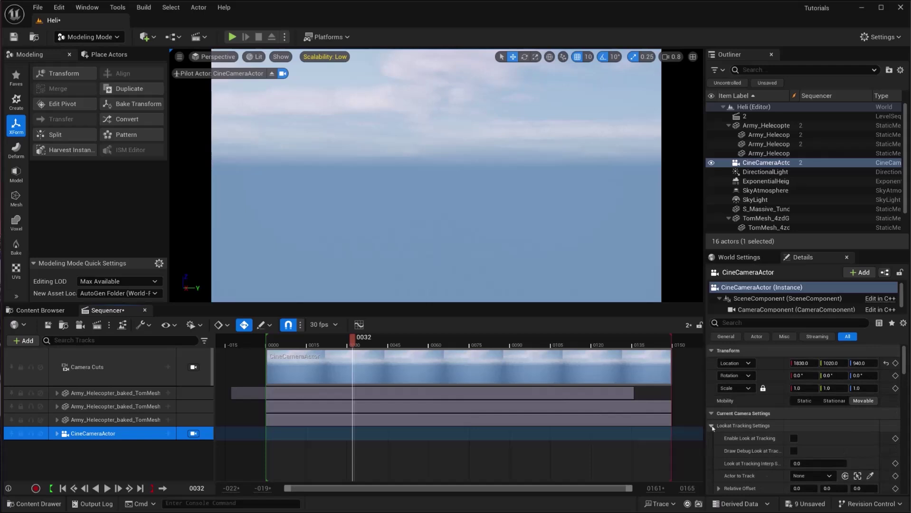
{"action": "left_click", "coordinate": [712, 426]}
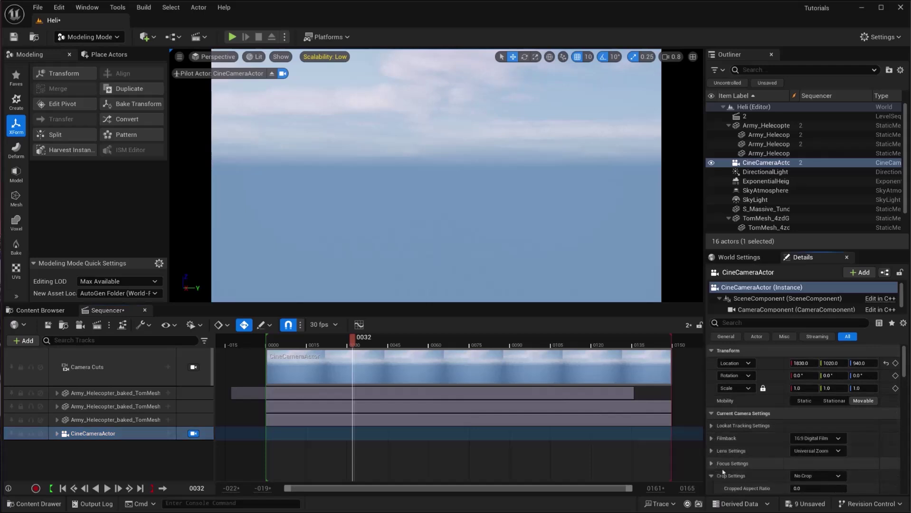
{"action": "scroll", "coordinate": [722, 472], "scroll_direction": "down", "scroll_amount": 1}
{"action": "left_click", "coordinate": [817, 482]}
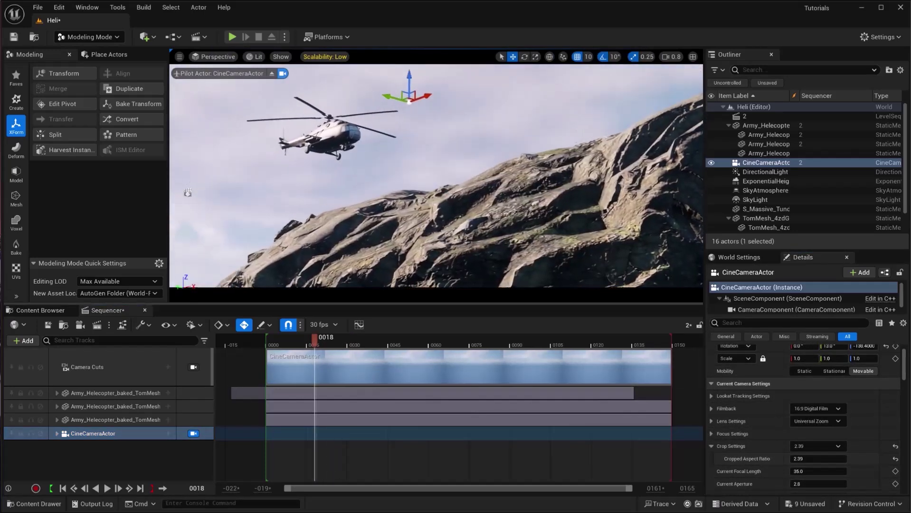
Frame the helicopter against the rocky slope with the piloted camera and reduce the focal length to about 12.75 mm.
{"action": "right_click_drag", "start_coordinate": [436, 176], "coordinate": [417, 175]}
{"action": "key", "text": "d"}
{"action": "scroll", "coordinate": [417, 170], "scroll_direction": "down", "scroll_amount": 5}
{"action": "mouse_move", "coordinate": [803, 471]}
{"action": "left_mouse_down"}
{"action": "mouse_move", "coordinate": [779, 471]}
{"action": "mouse_move", "coordinate": [789, 471]}
{"action": "left_mouse_up"}
{"action": "right_click_drag", "start_coordinate": [436, 176], "coordinate": [468, 195]}
{"action": "scroll", "coordinate": [468, 194], "scroll_direction": "up", "scroll_amount": 2}
{"action": "key", "text": "w"}
{"action": "right_click_drag", "start_coordinate": [603, 247], "coordinate": [603, 223]}
{"action": "scroll", "coordinate": [603, 247], "scroll_direction": "up", "scroll_amount": 5}
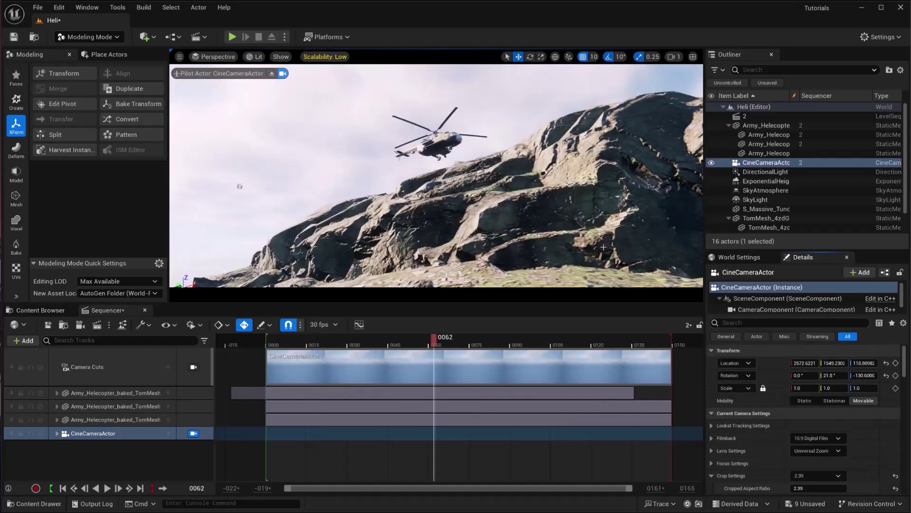
At frame 29, set the camera's focal length to about 14.38 mm and reframe the helicopter above the ridge.
{"action": "mouse_move", "coordinate": [361, 341]}
{"action": "left_mouse_down"}
{"action": "mouse_move", "coordinate": [539, 338]}
{"action": "mouse_move", "coordinate": [361, 335]}
{"action": "left_mouse_up"}
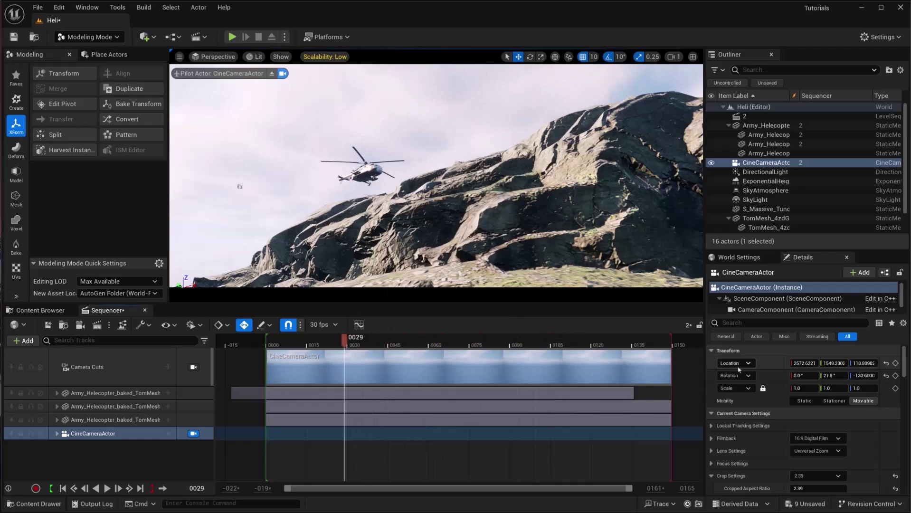
{"action": "scroll", "coordinate": [738, 369], "scroll_direction": "down", "scroll_amount": 2}
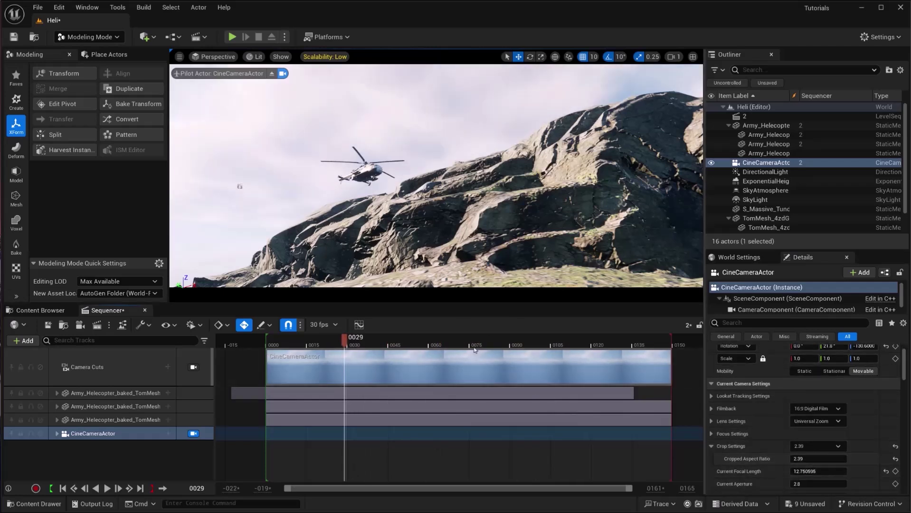
{"action": "scroll", "coordinate": [806, 427], "scroll_direction": "down", "scroll_amount": 4}
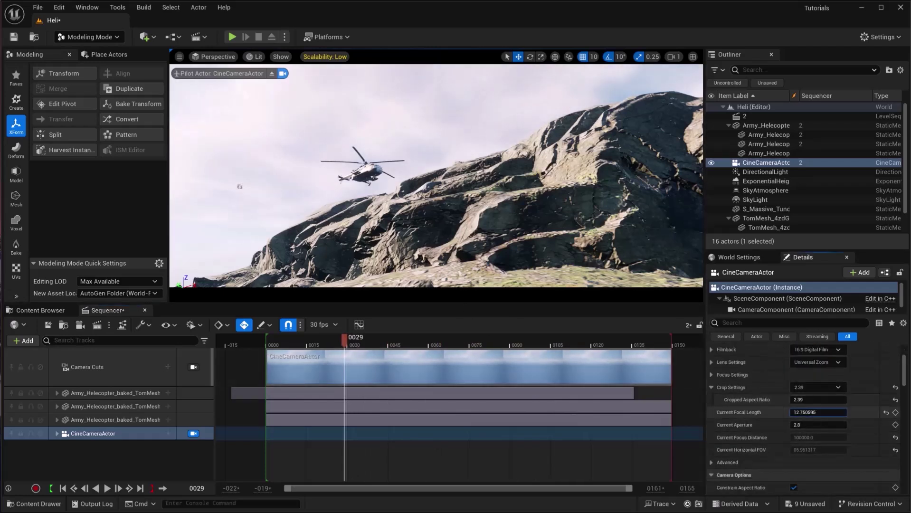
{"action": "left_click_drag", "start_coordinate": [808, 412], "coordinate": [818, 412]}
{"action": "mouse_move", "coordinate": [532, 266]}
{"action": "right_mouse_down"}
{"action": "mouse_move", "coordinate": [527, 244]}
{"action": "mouse_move", "coordinate": [525, 253]}
{"action": "mouse_move", "coordinate": [538, 254]}
{"action": "mouse_move", "coordinate": [531, 255]}
{"action": "right_mouse_up"}
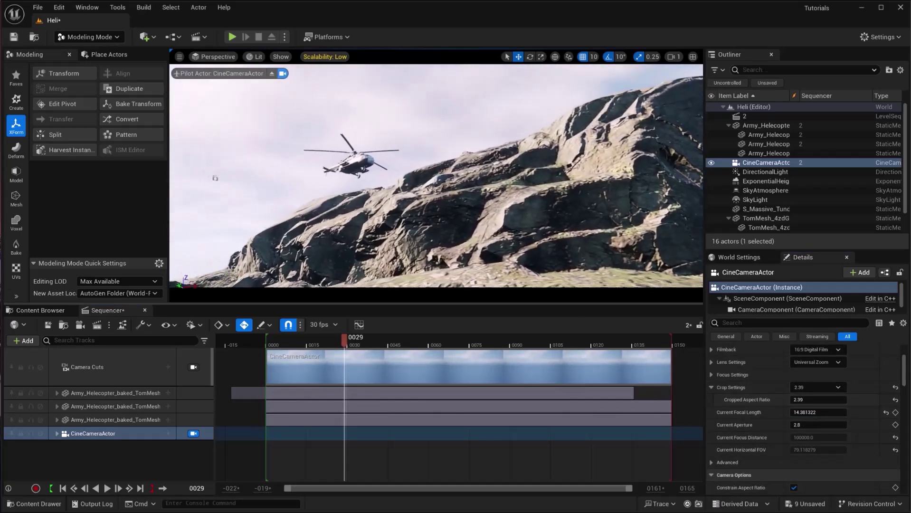
{"action": "right_click_drag", "start_coordinate": [216, 177], "coordinate": [237, 182]}
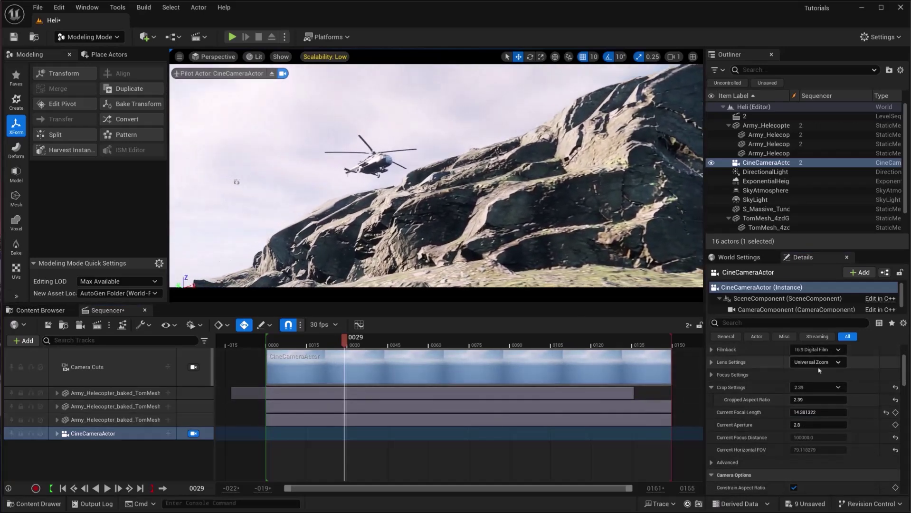
Enable look-at tracking on the cine camera with the helicopter body as the tracked actor, and scrub back toward the start to check it.
{"action": "scroll", "coordinate": [819, 371], "scroll_direction": "up", "scroll_amount": 3}
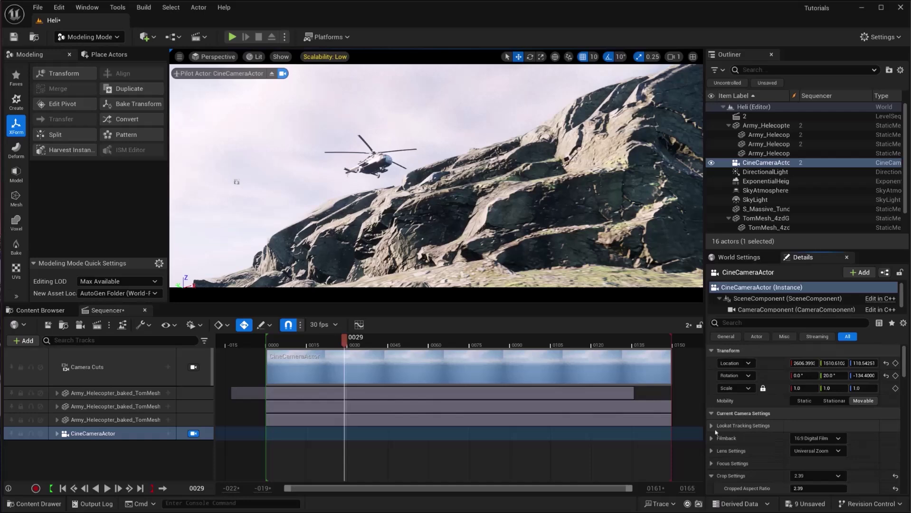
{"action": "left_click", "coordinate": [794, 438]}
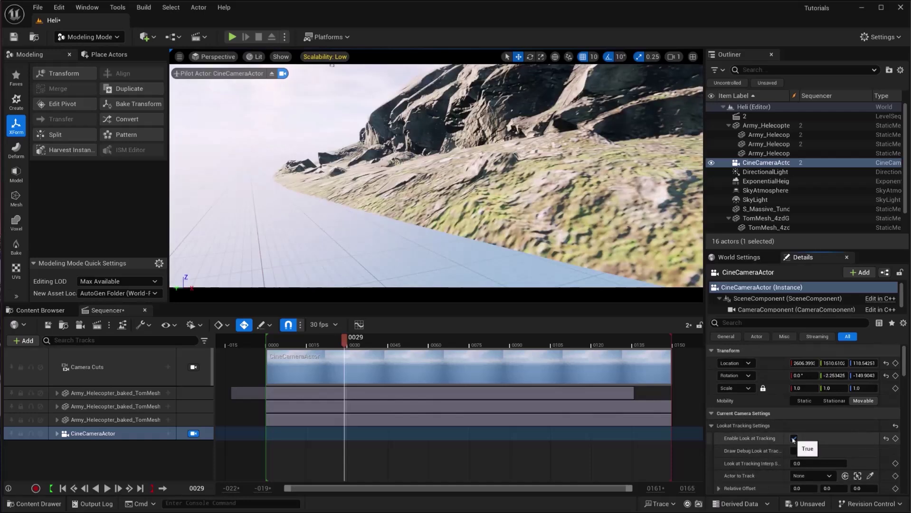
{"action": "left_click", "coordinate": [825, 476]}
{"action": "left_click", "coordinate": [855, 378]}
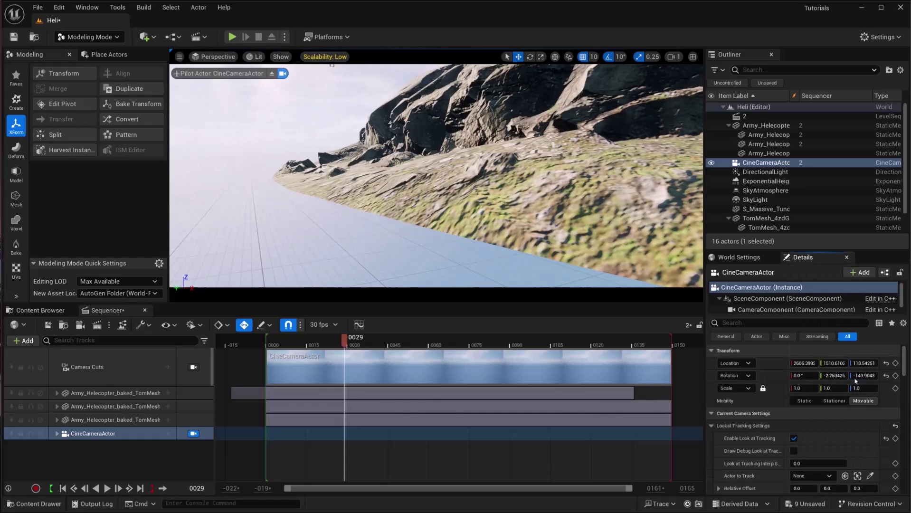
{"action": "left_click_drag", "start_coordinate": [354, 345], "coordinate": [285, 367]}
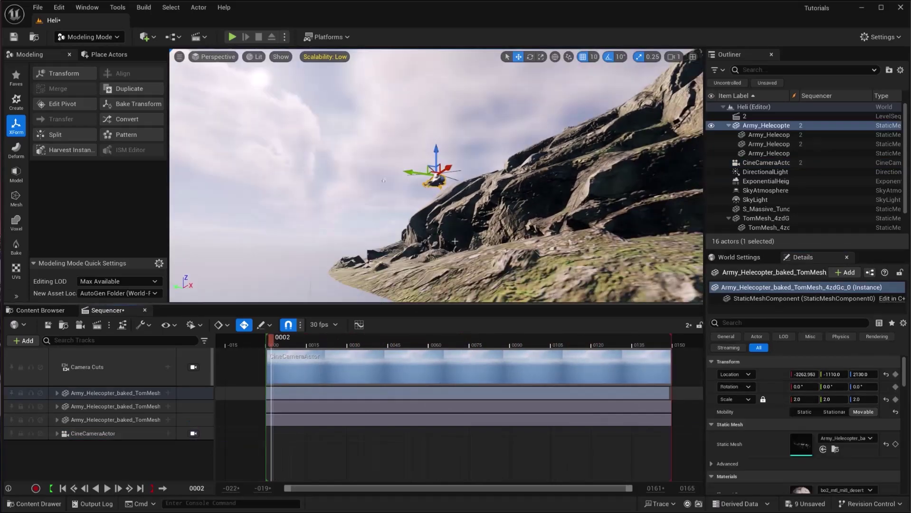
Duplicate the tundra rock formation beside the original at about X -1750, Y 1060, and rotate the copy to -60° yaw.
{"action": "right_click_drag", "start_coordinate": [454, 241], "coordinate": [584, 288]}
{"action": "key", "text": "e"}
{"action": "right_click_drag", "start_coordinate": [497, 209], "coordinate": [489, 245]}
{"action": "left_click", "coordinate": [498, 209]}
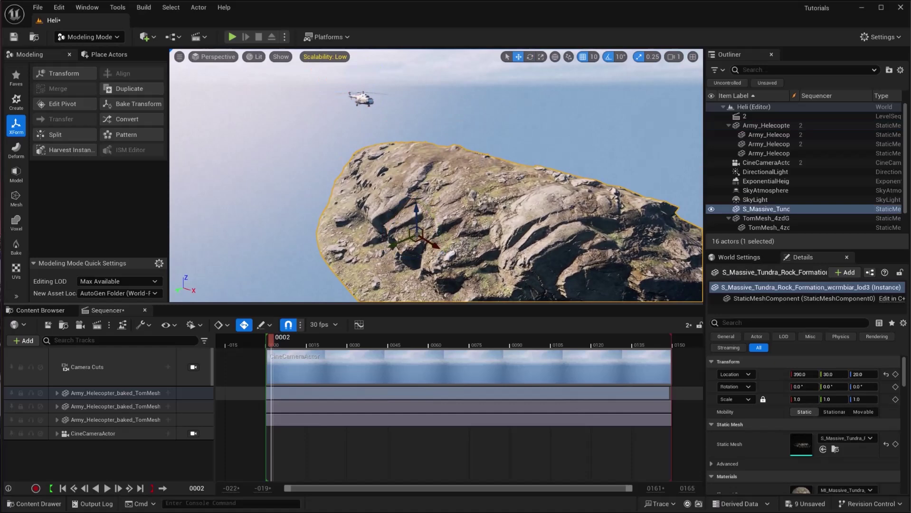
{"action": "left_click_drag", "start_coordinate": [421, 239], "coordinate": [360, 202], "text": "alt"}
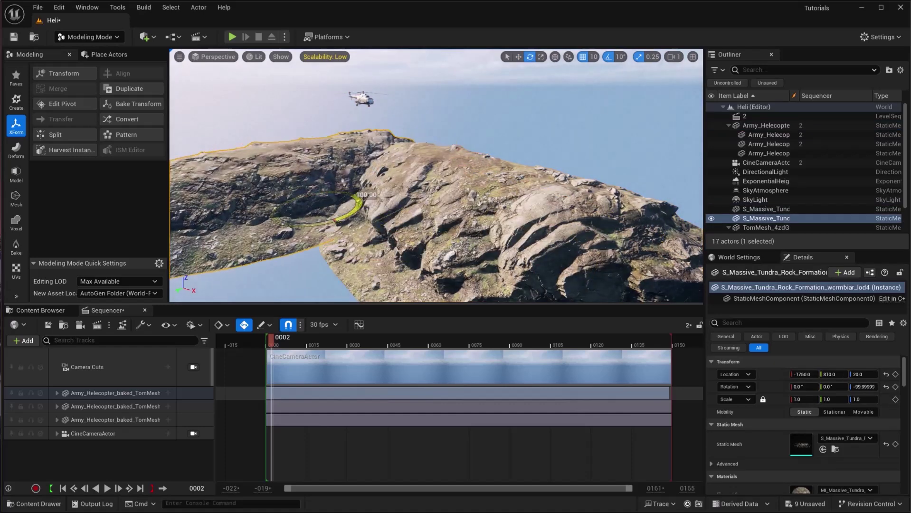
{"action": "right_click_drag", "start_coordinate": [436, 176], "coordinate": [443, 176]}
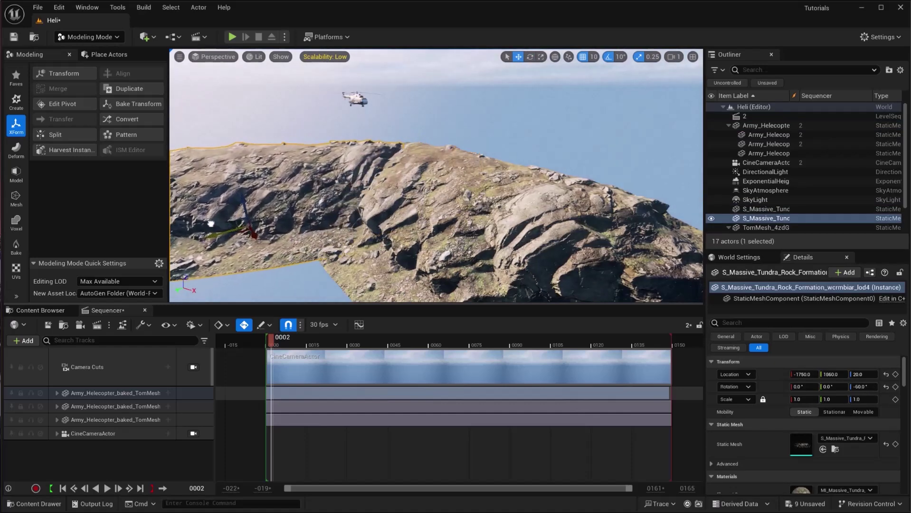
Shift the duplicated rock formation farther along Y to open a gap behind the helicopter, checking the placement through the cine camera.
{"action": "left_click", "coordinate": [194, 434]}
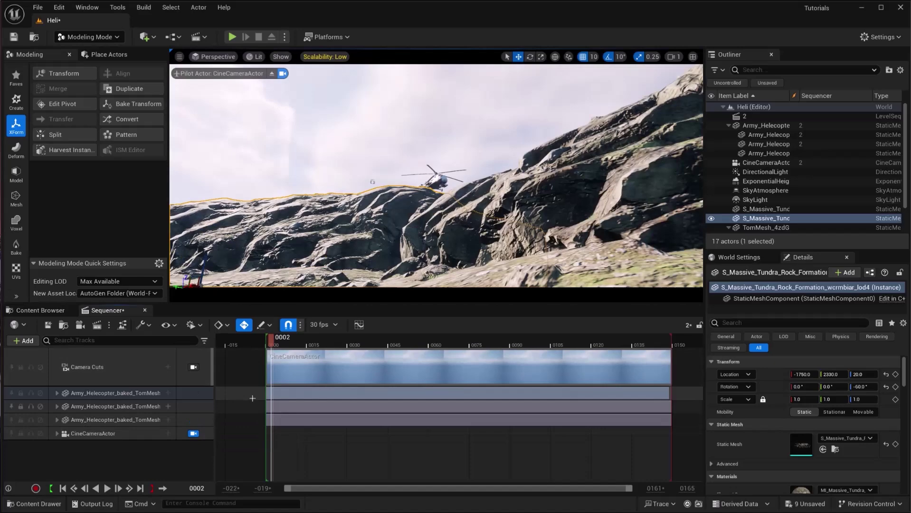
{"action": "left_click", "coordinate": [193, 434]}
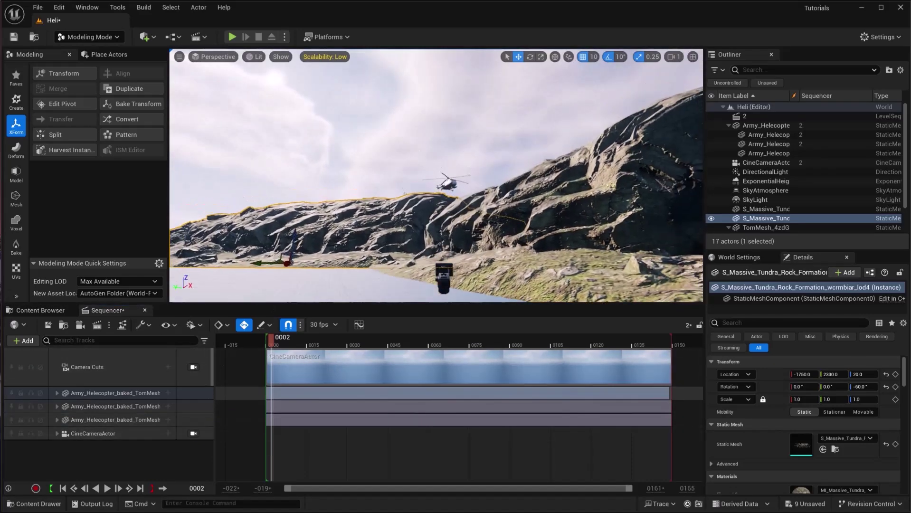
{"action": "right_click_drag", "start_coordinate": [436, 175], "coordinate": [480, 185]}
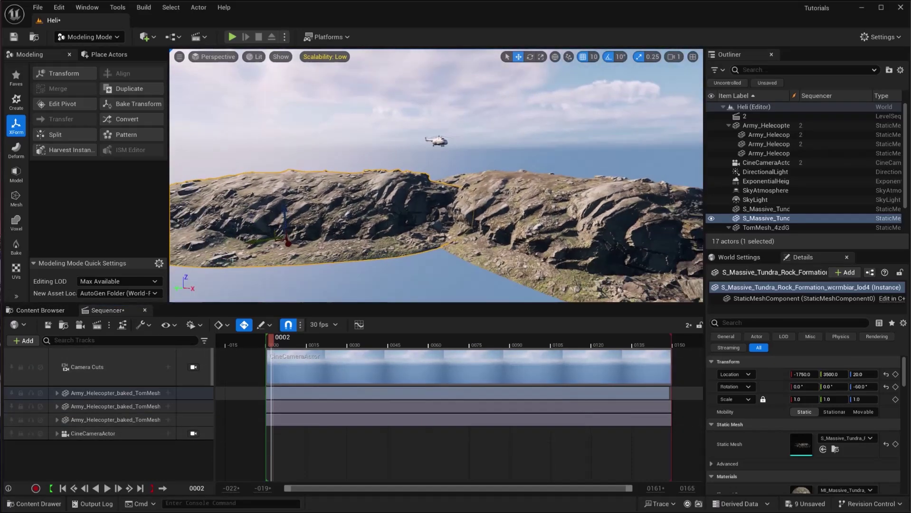
Look through the cine camera and play the sequence to review the tracked helicopter flight, stopping on frame 126.
{"action": "left_click", "coordinate": [193, 434]}
{"action": "left_click", "coordinate": [301, 342]}
{"action": "mouse_move", "coordinate": [301, 342]}
{"action": "left_mouse_down"}
{"action": "mouse_move", "coordinate": [589, 338]}
{"action": "mouse_move", "coordinate": [312, 339]}
{"action": "left_mouse_up"}
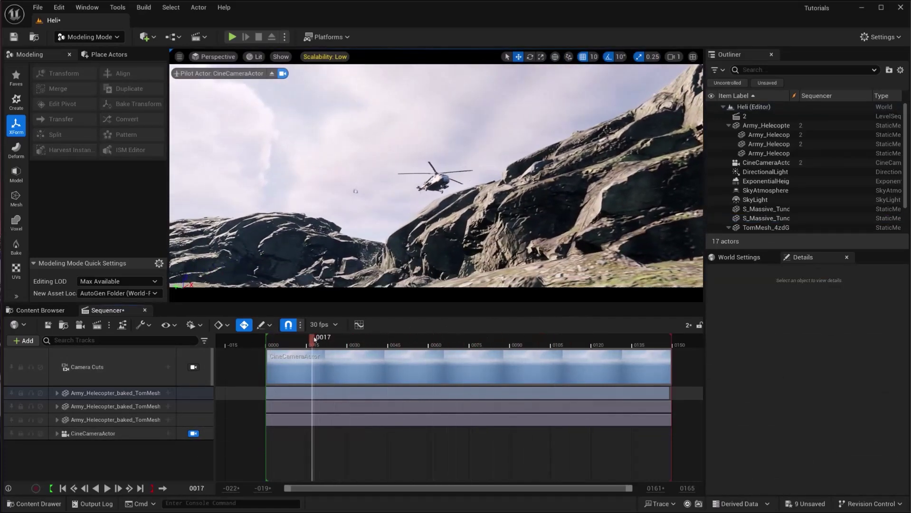
{"action": "key", "text": "space"}
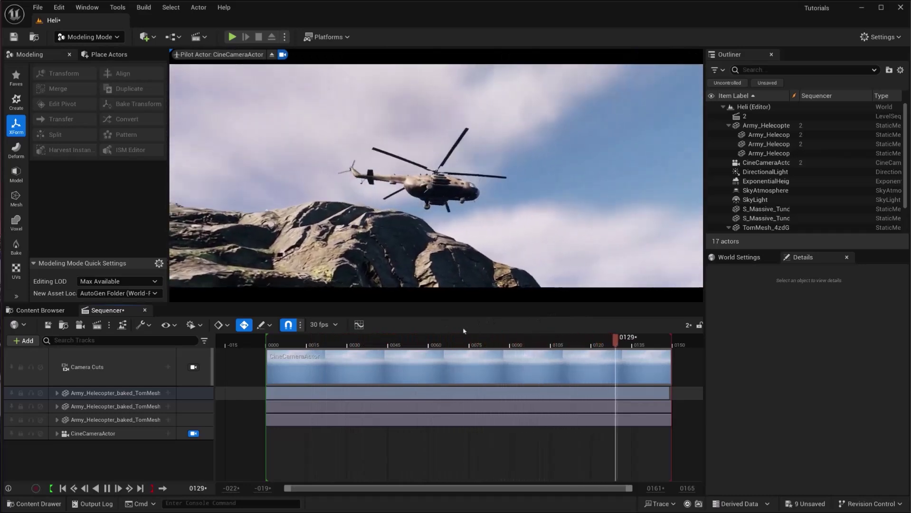
{"action": "left_click_drag", "start_coordinate": [509, 346], "coordinate": [270, 359]}
{"action": "key", "text": "space"}
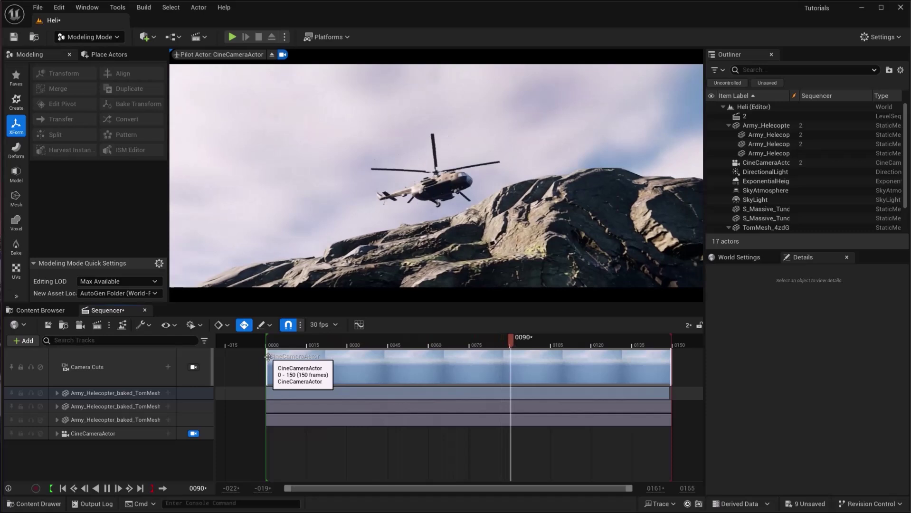
{"action": "key", "text": "space"}
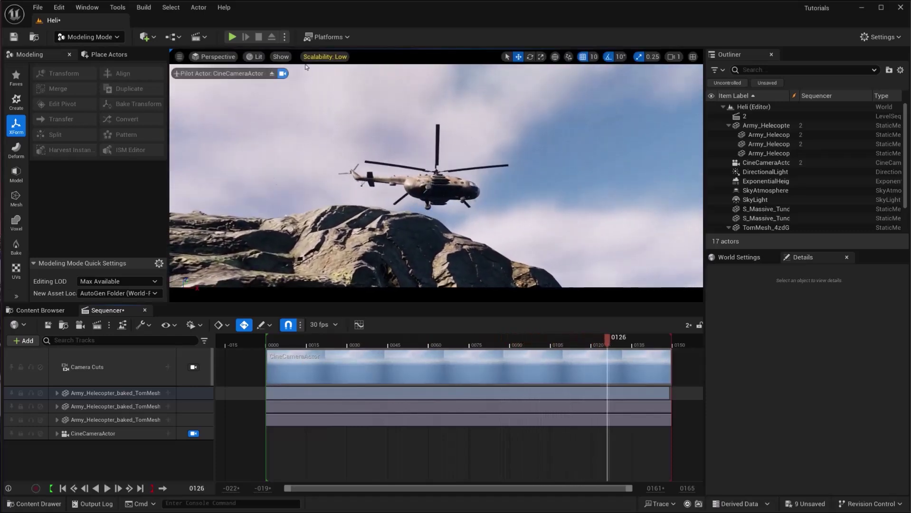
Set all scalability groups to Cinematic and replay the sequence from the start.
{"action": "left_click", "coordinate": [326, 57]}
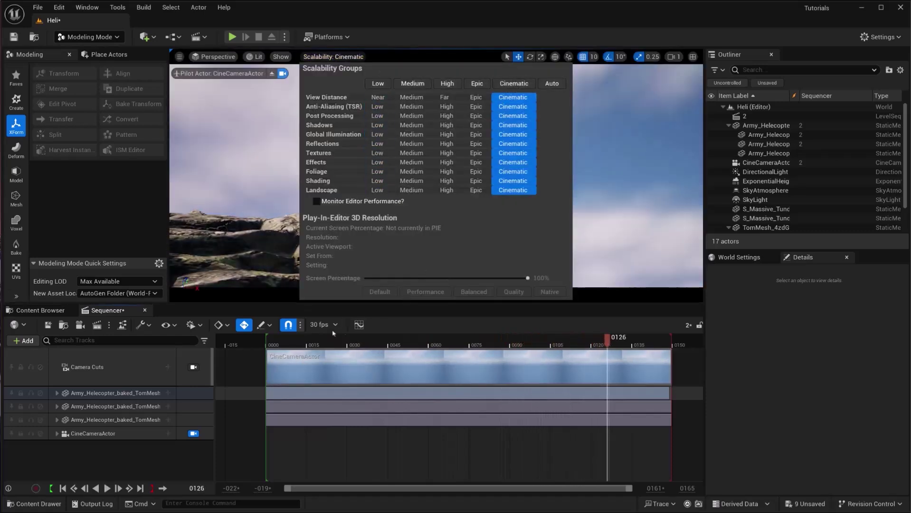
{"action": "left_click_drag", "start_coordinate": [324, 339], "coordinate": [264, 346]}
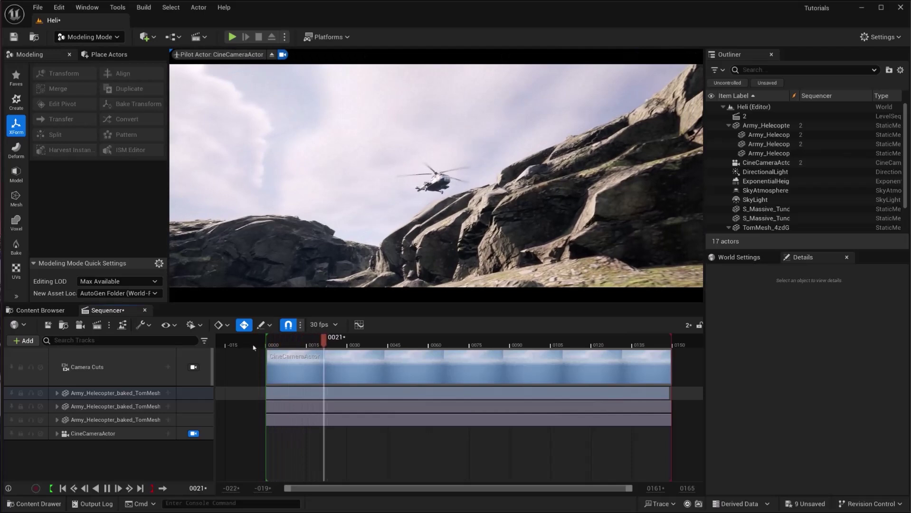